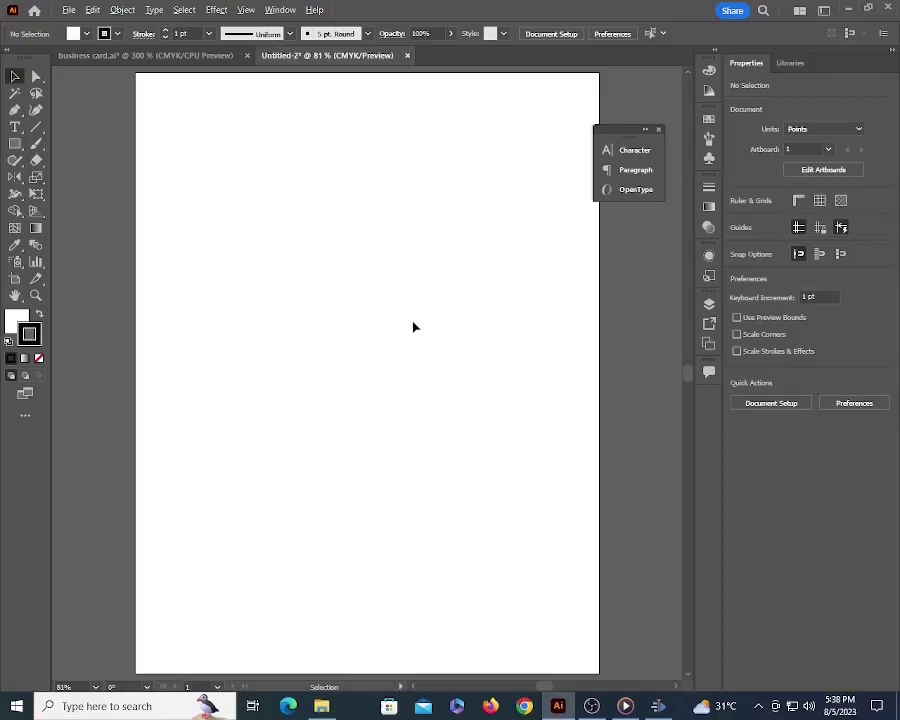
Show the rulers and switch the document units to inches
key("m")
left_click(337, 310)
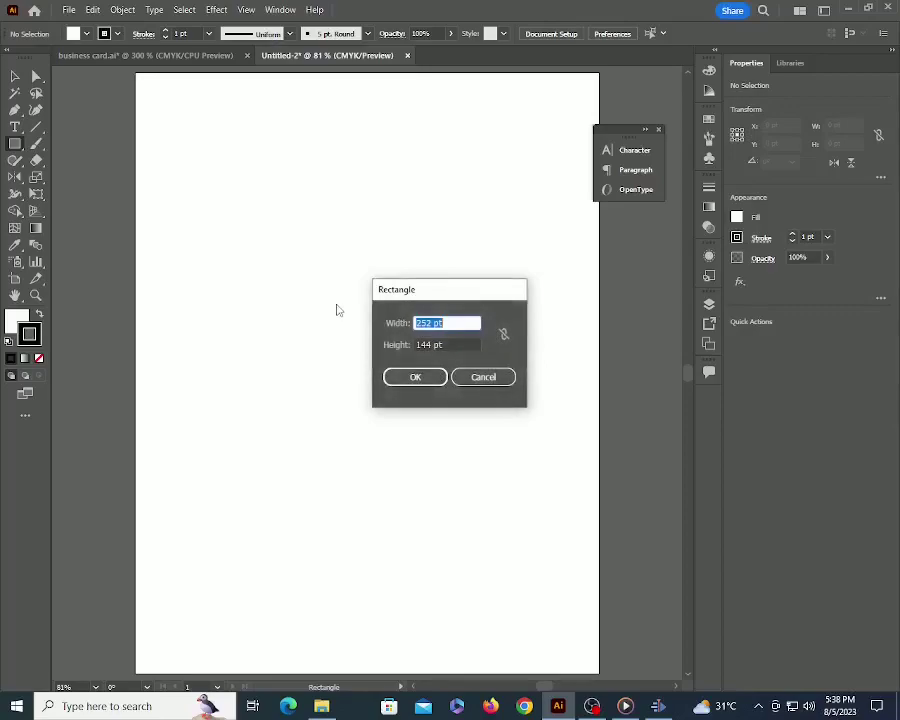
key("Escape")
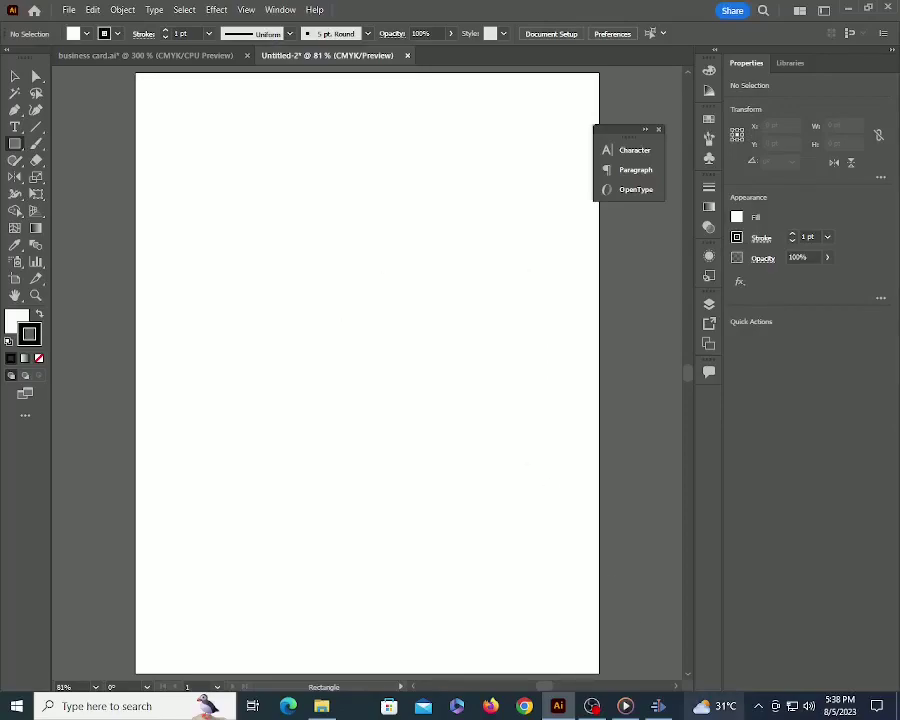
key("ctrl+r")
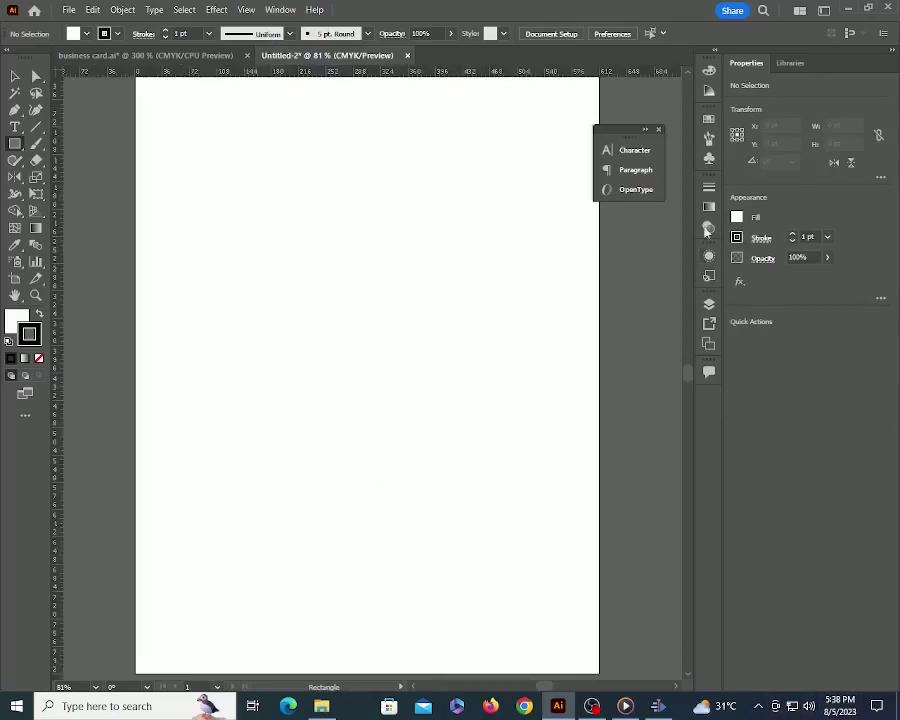
right_click(442, 73)
left_click(500, 125)
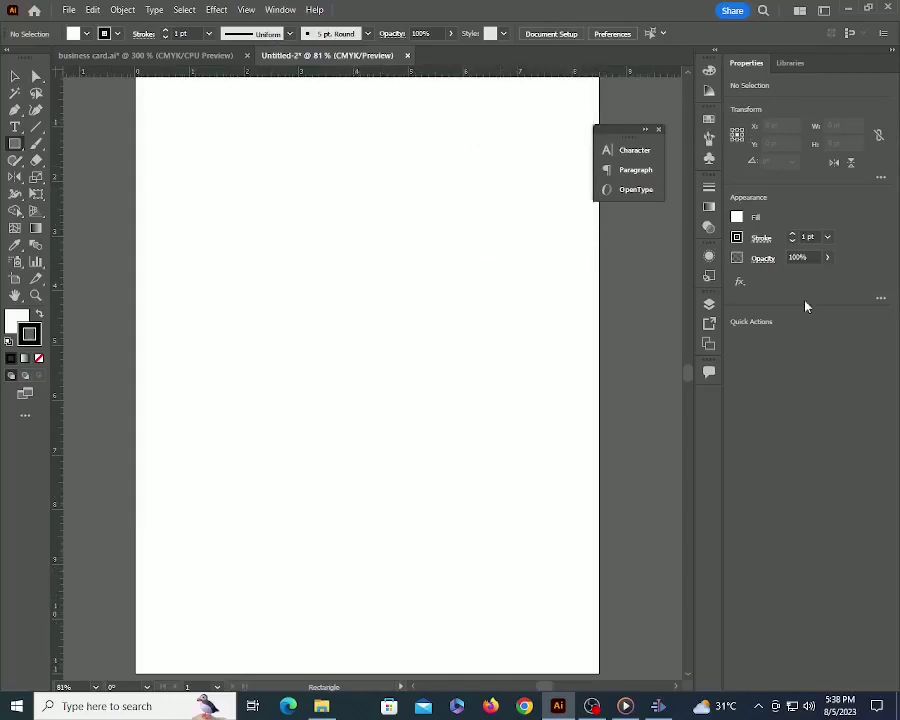
Create a rectangle 3.5 in wide and 2 in high near the middle of the artboard
left_click(278, 259)
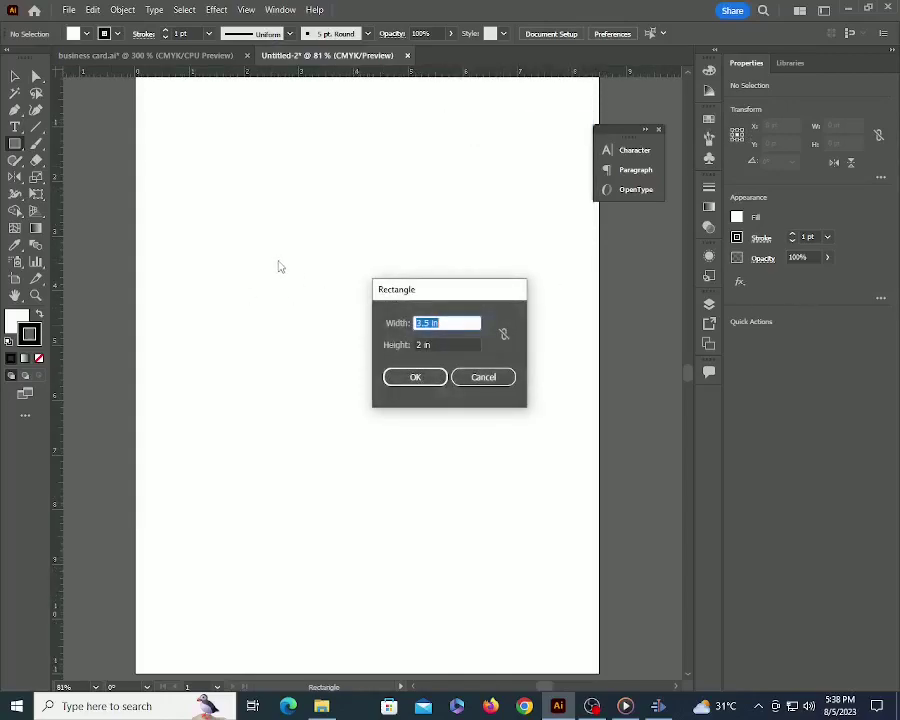
type("3.5")
key("Tab")
type("2")
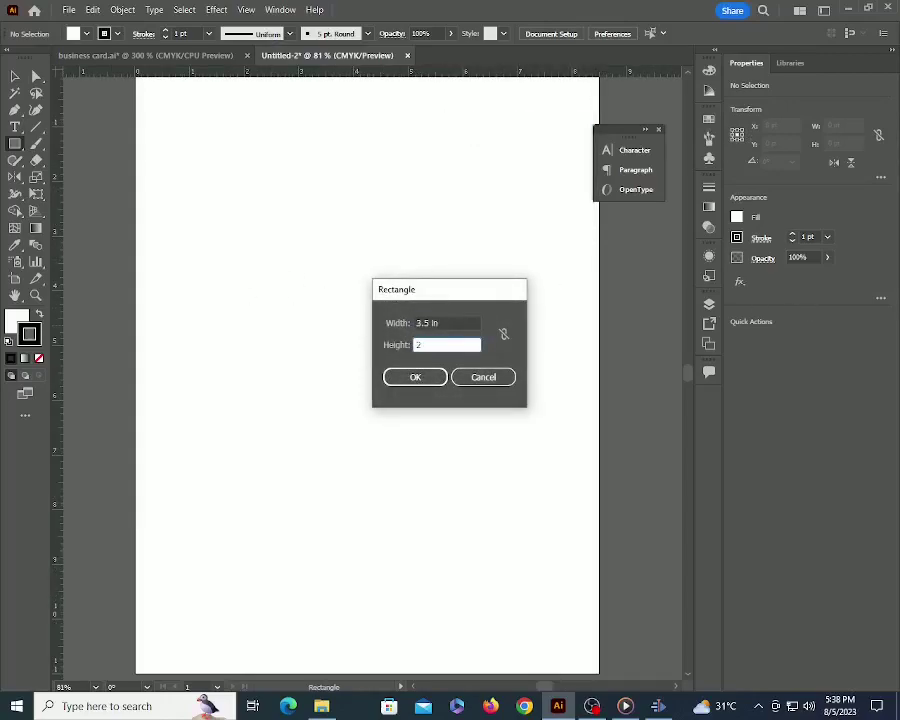
key("Tab")
key("Return")
key("v")
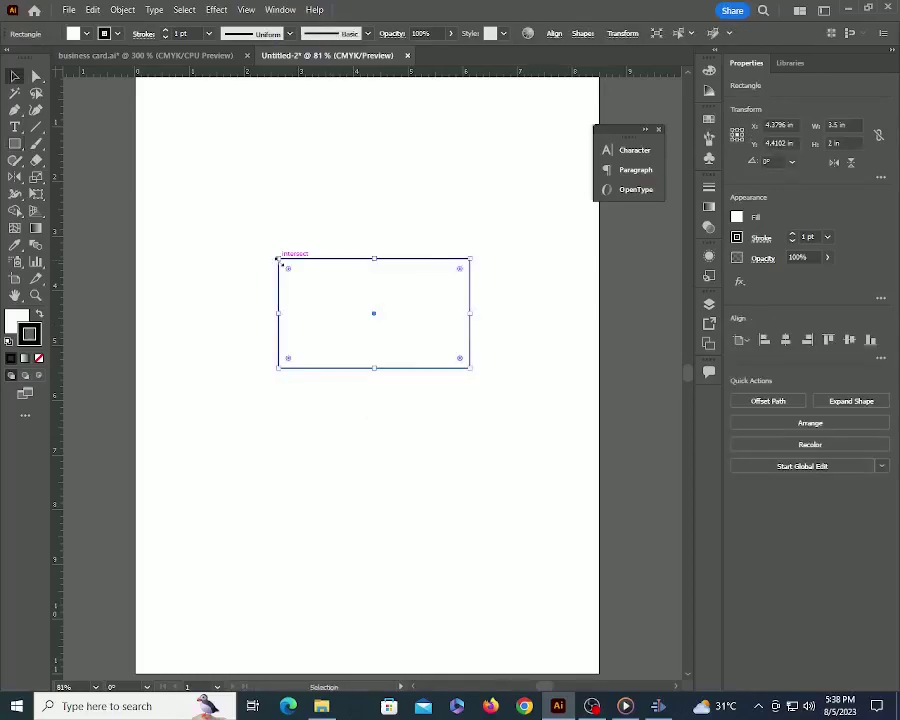
Remove the rectangle's fill, leaving only its black outline, and keep the rectangle selected
left_click(15, 321)
left_click(38, 359)
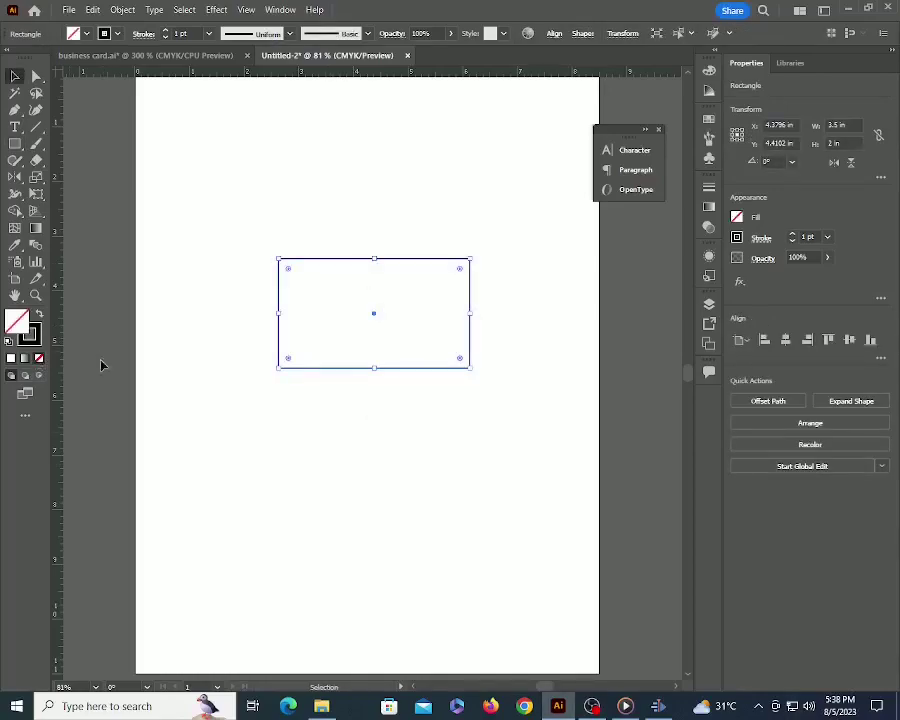
left_click(352, 439)
left_click(375, 369)
key("space")
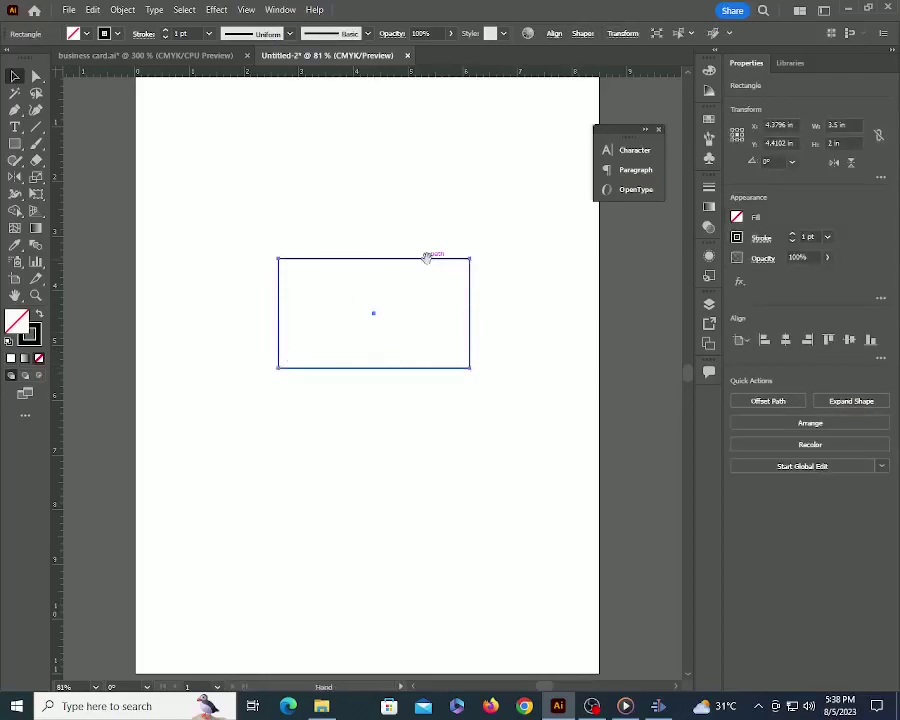
left_click_drag(426, 260, 412, 306)
Copy the rectangle in place and resize the copy to 3.25 in wide and 1.75 in high
key("a")
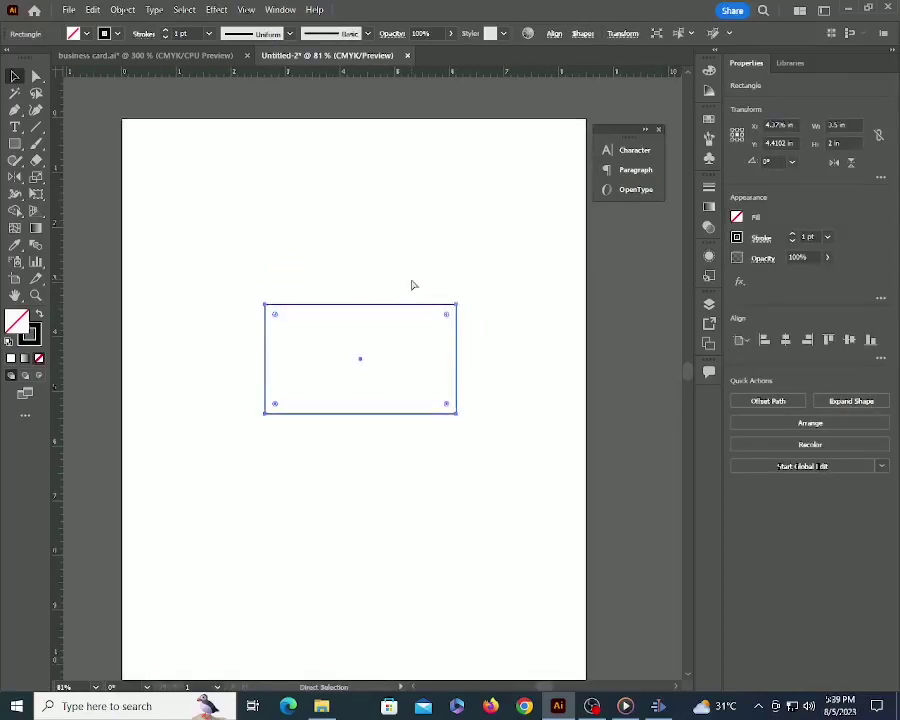
key("v")
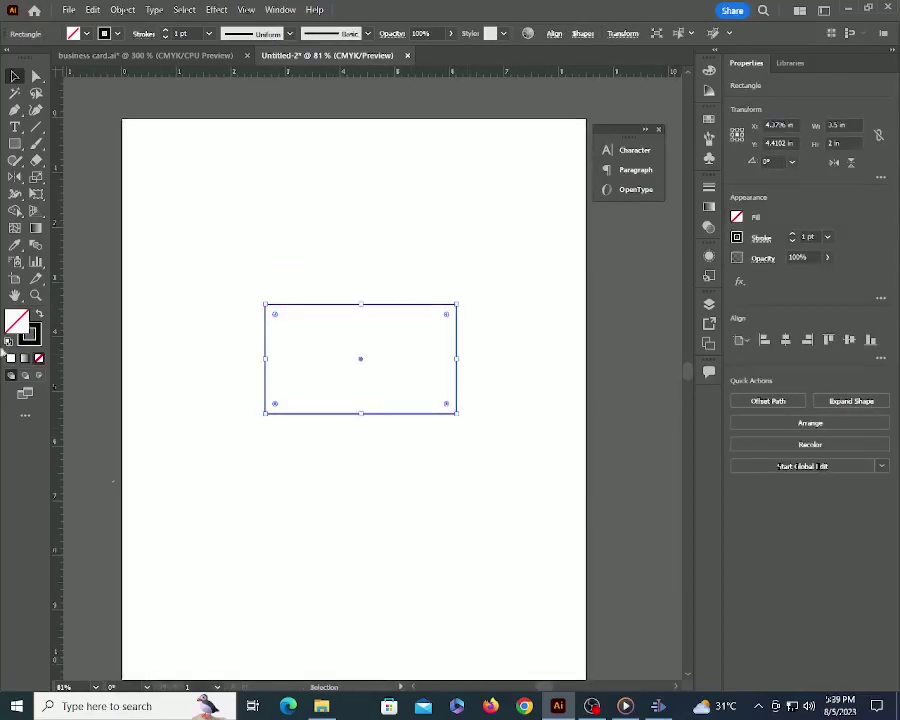
left_click(623, 34)
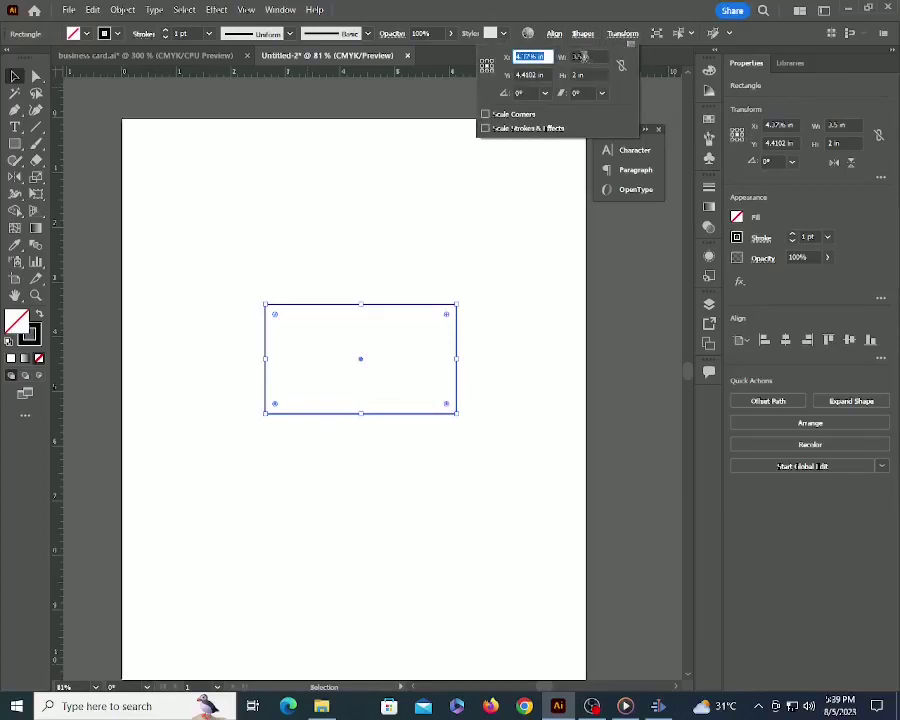
left_click(580, 56)
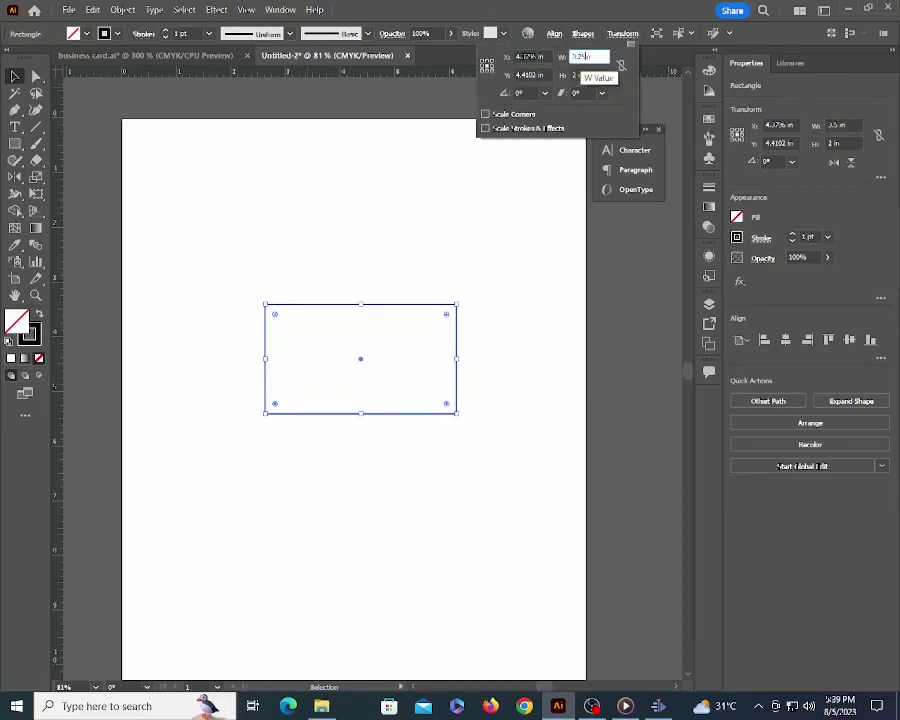
type("3.25")
key("Return")
key("Return")
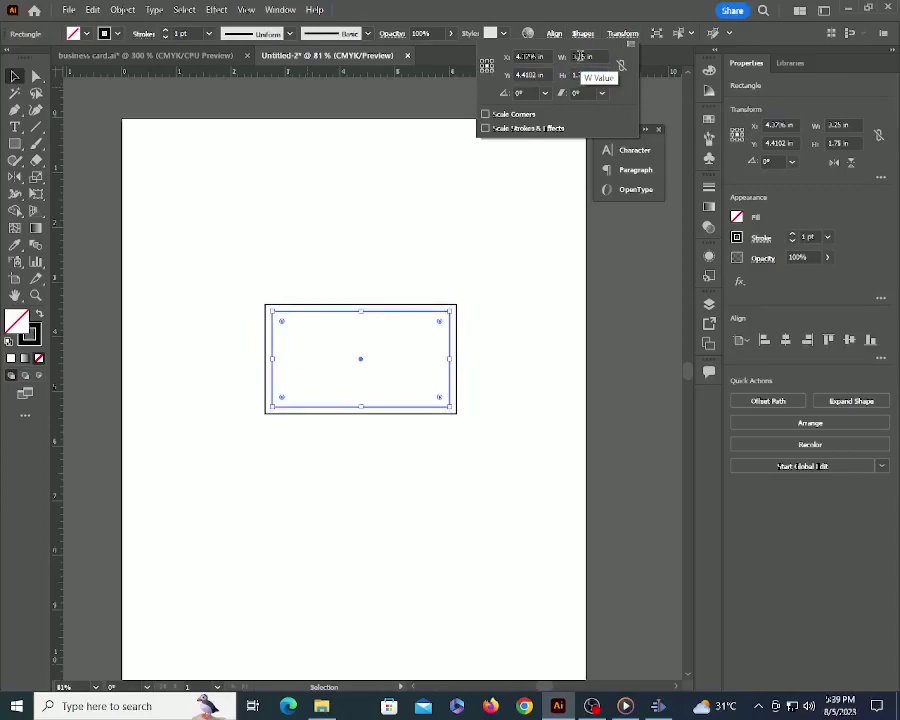
left_click(386, 265)
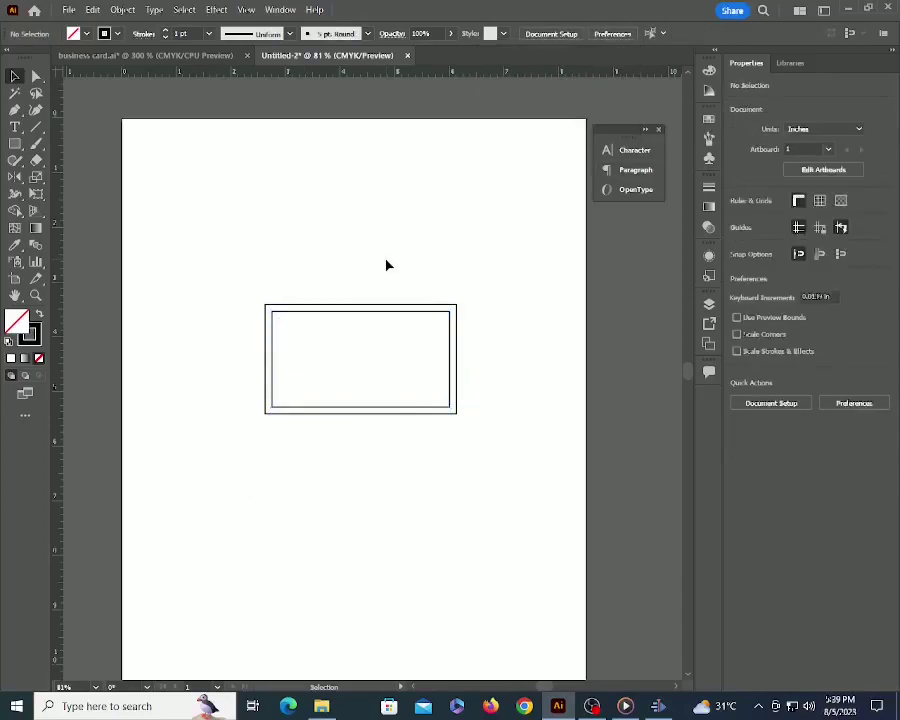
Examine the outer card rectangle and the inner margin rectangle up close, one after the other
left_click(424, 311)
scroll(370, 300, "up", 2)
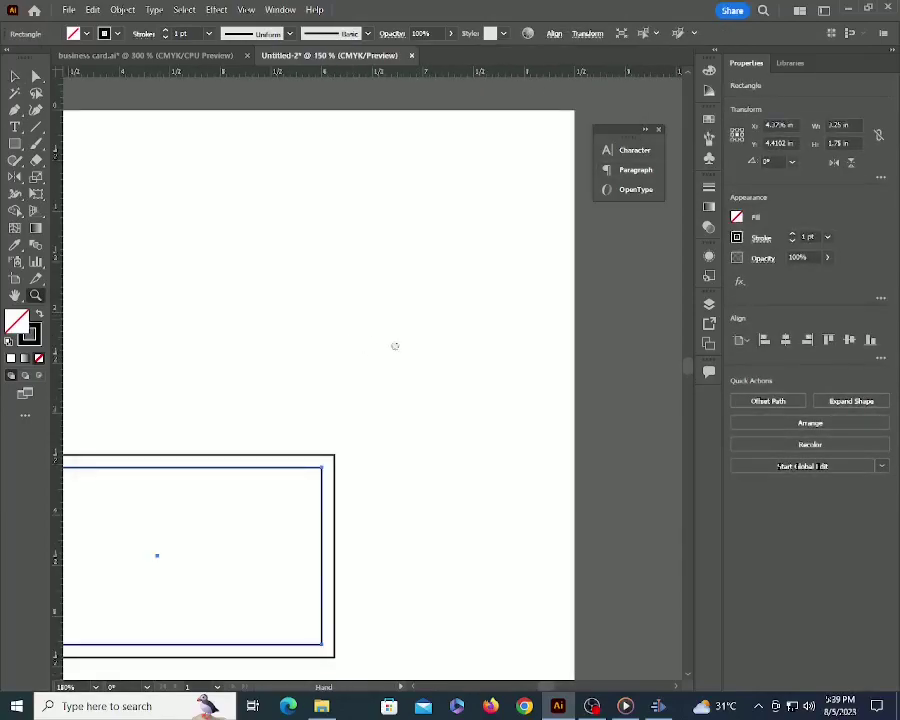
left_click(375, 287)
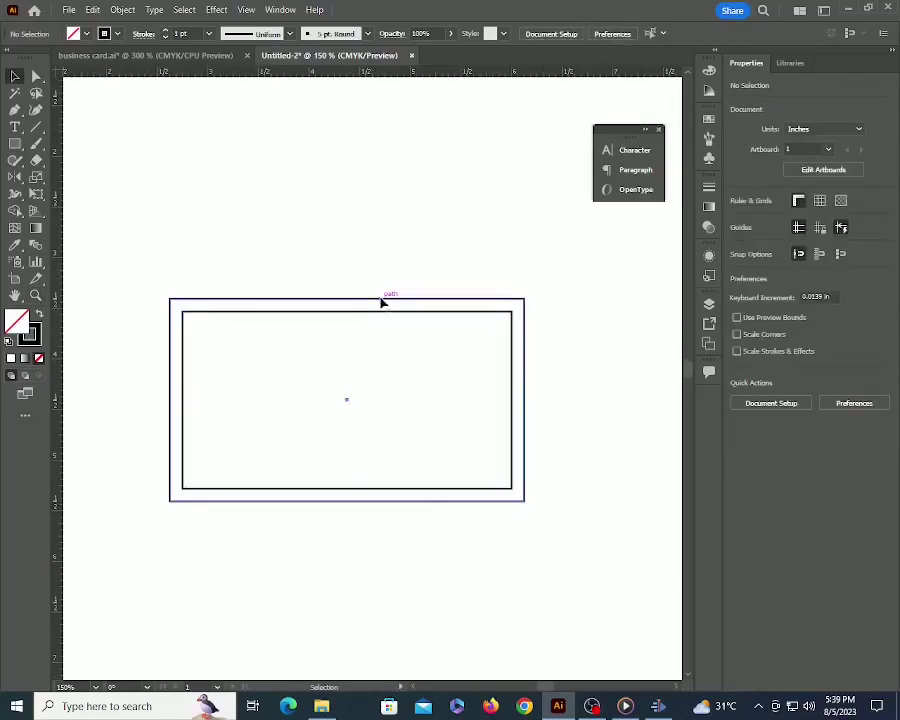
left_click(382, 299)
left_click(405, 241)
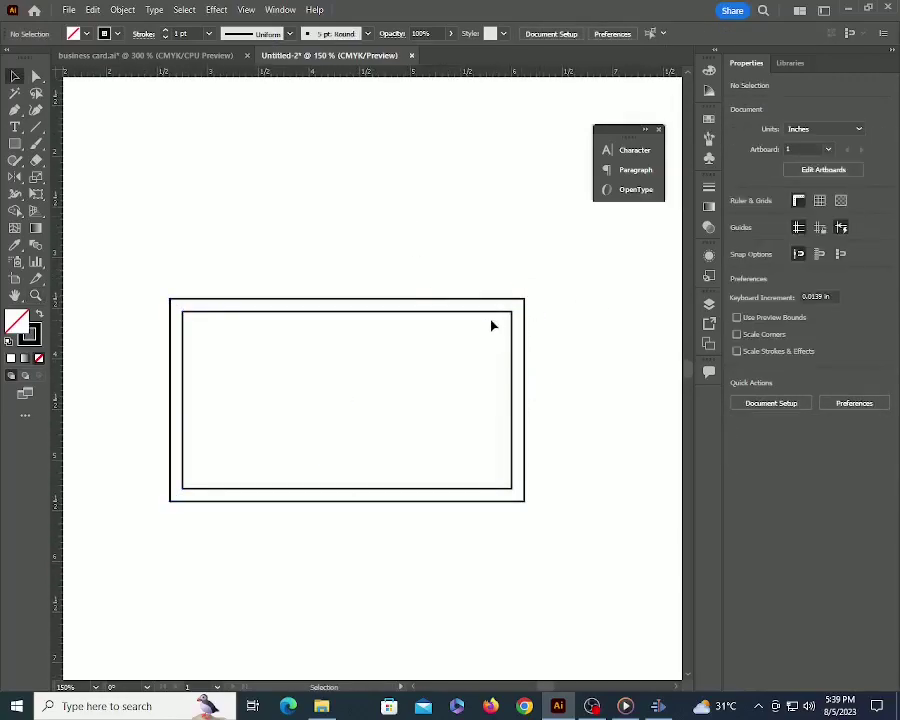
left_click(500, 318)
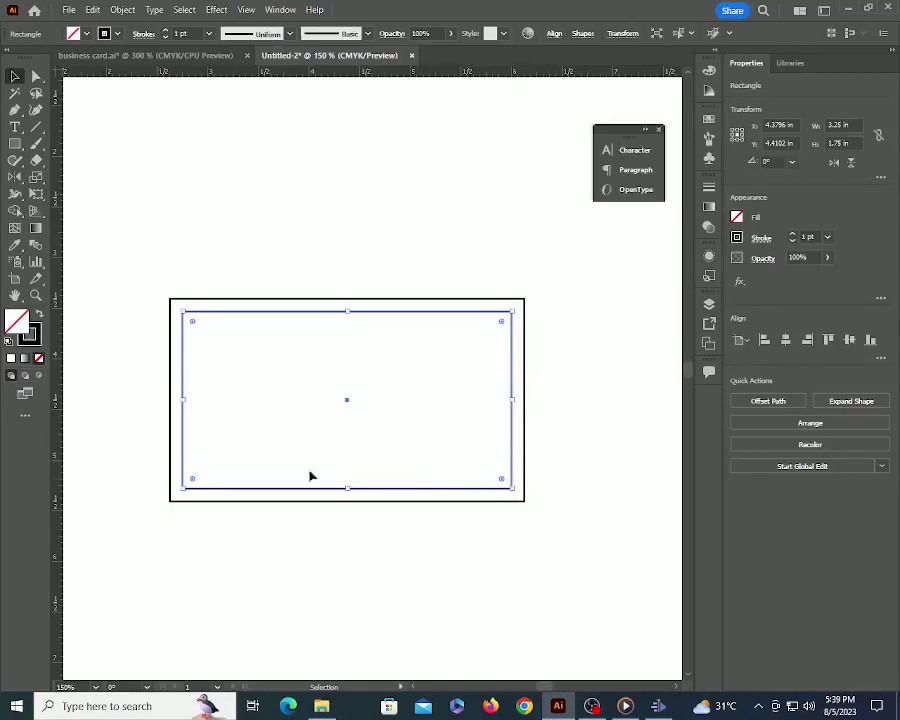
left_click(363, 274)
left_click(462, 317)
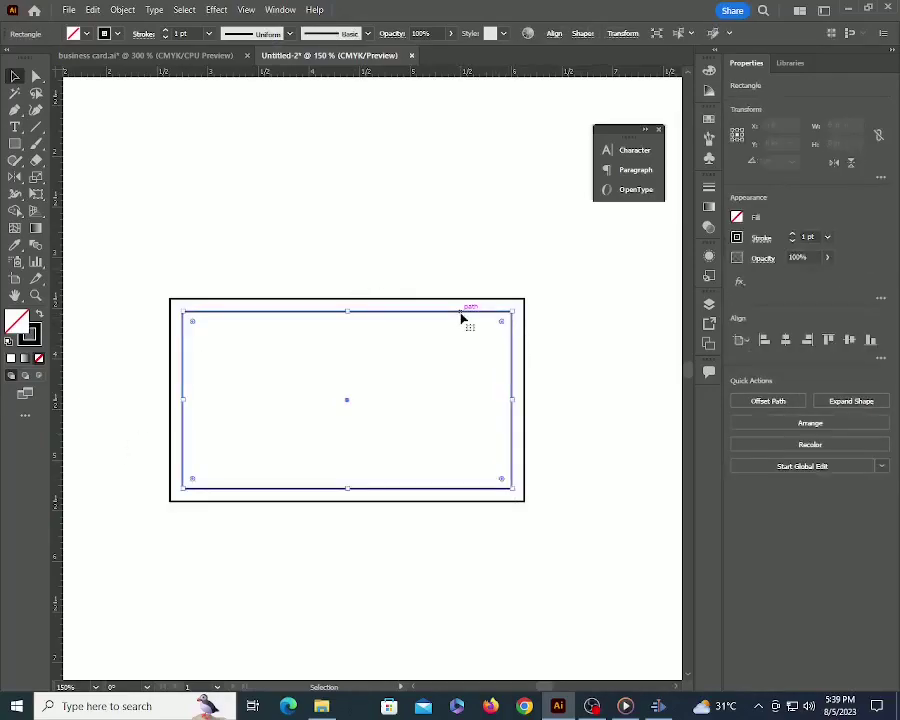
Make Layer 2, which holds the text, contact icons and logo, visible
key("F7")
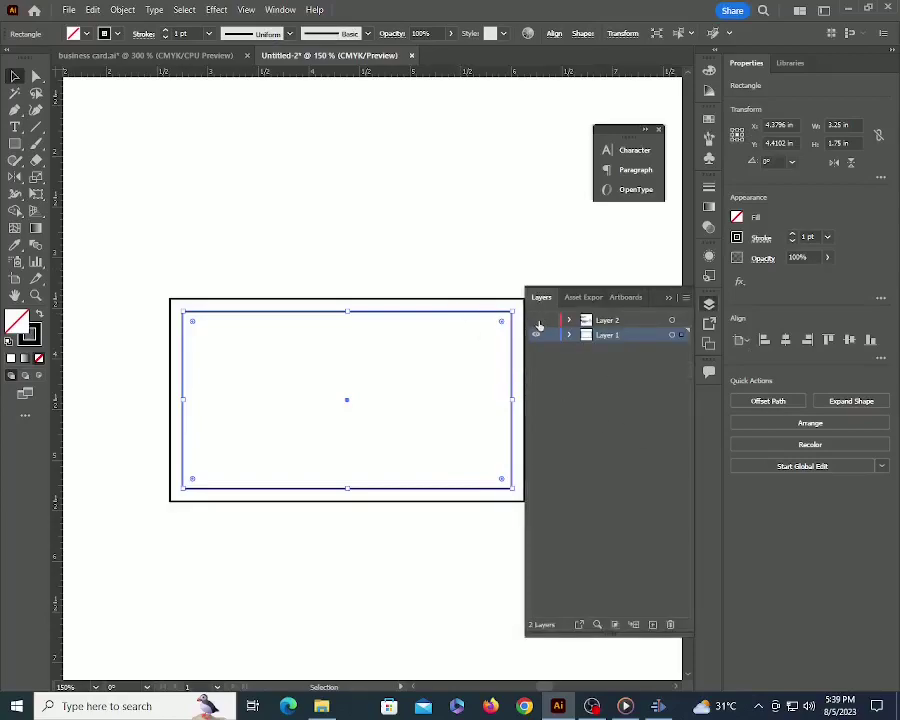
left_click(536, 320)
left_click(430, 272)
left_click(669, 297)
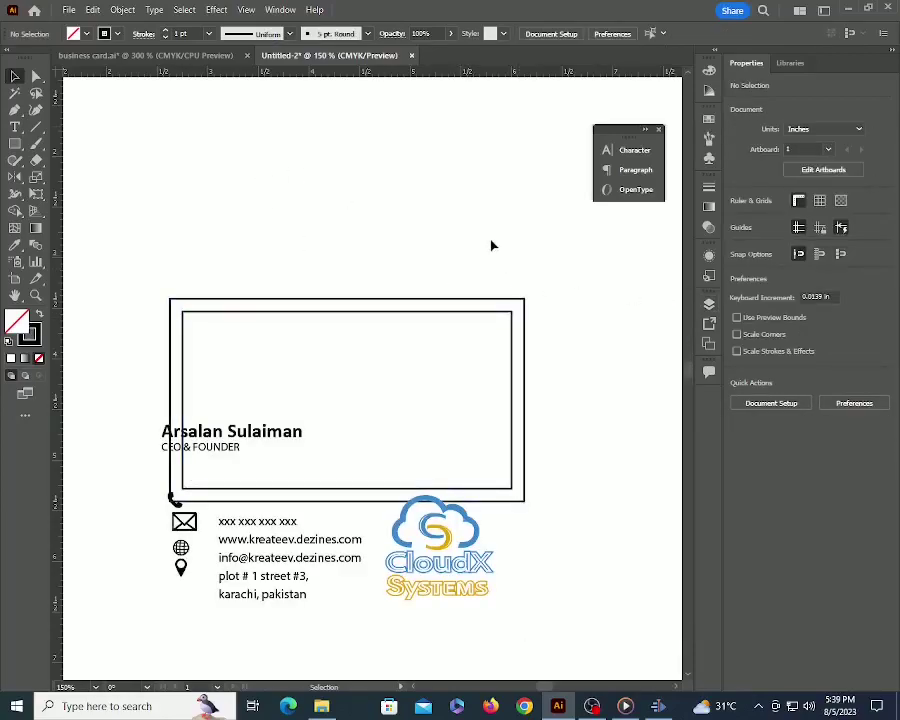
Move the name and CEO & FOUNDER text group inside the upper left part of the inner rectangle
left_click(350, 390, "ctrl+alt")
left_click(350, 390, "ctrl+alt")
left_click(412, 393)
left_click(330, 404)
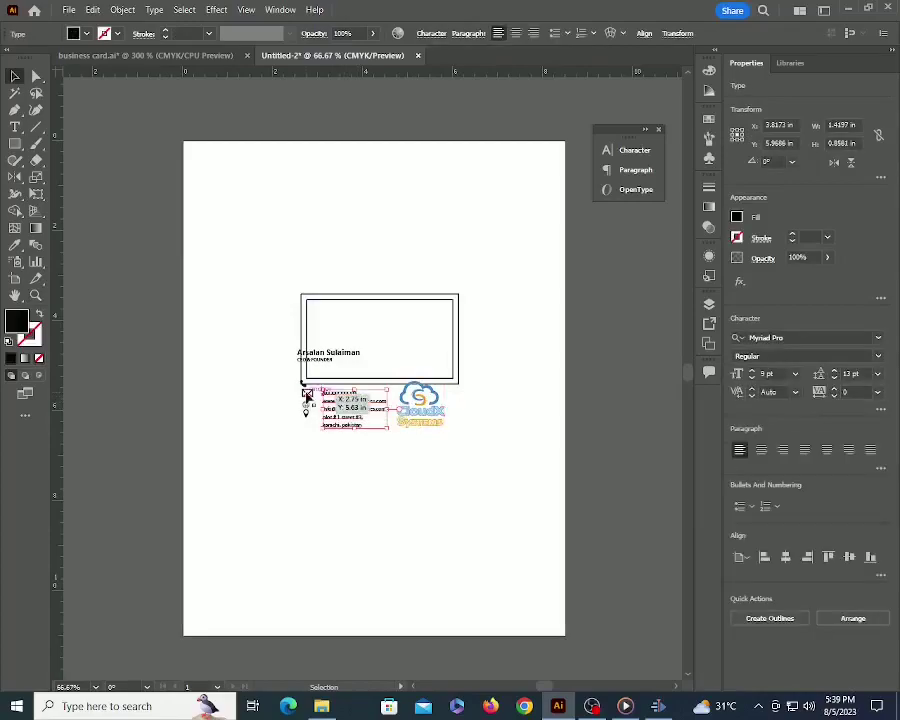
left_click(307, 392)
scroll(307, 392, "up", 3)
left_click(271, 360)
left_click(283, 390)
left_click(368, 283)
left_click_drag(368, 283, 409, 183)
left_click(422, 264)
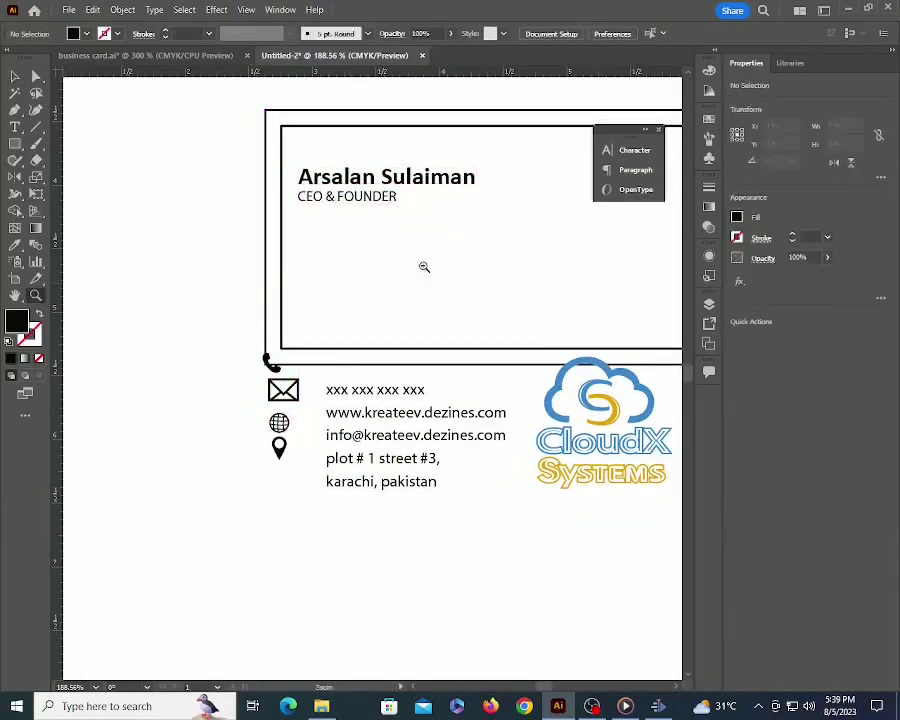
Move the CloudX Systems logo into the card and align it to the inner rectangle's right and bottom edges
key("ctrl+1")
left_click(403, 435)
left_click_drag(403, 435, 374, 338)
left_click(451, 331, "shift")
key("Tab")
key("Tab")
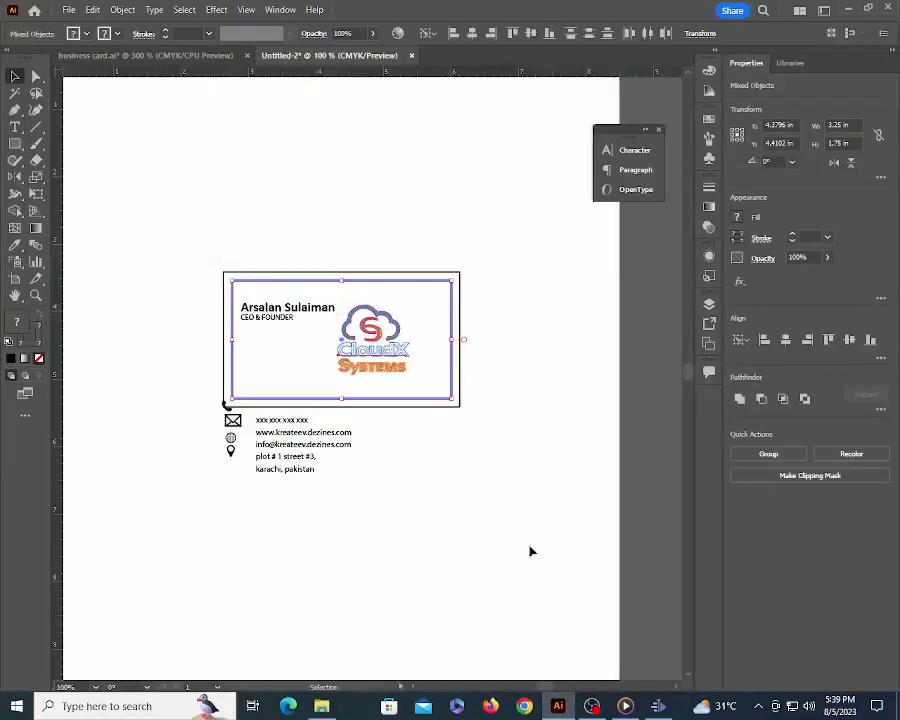
left_click(490, 33)
left_click(549, 33)
left_click(548, 316)
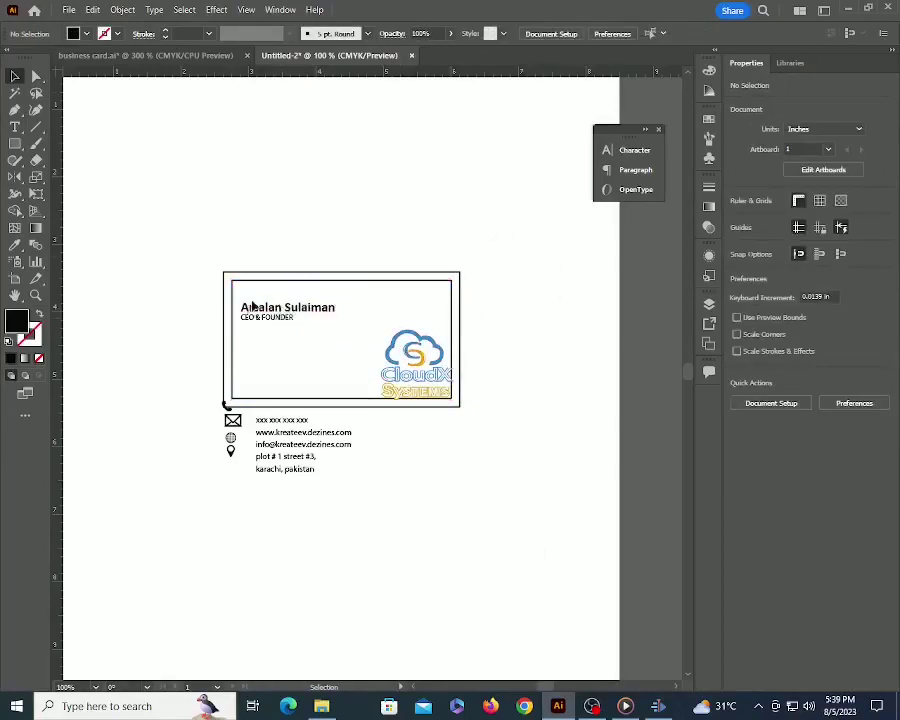
Align the name and title group to the top and left edges of the inner rectangle
left_click(250, 307)
left_click(412, 285, "shift")
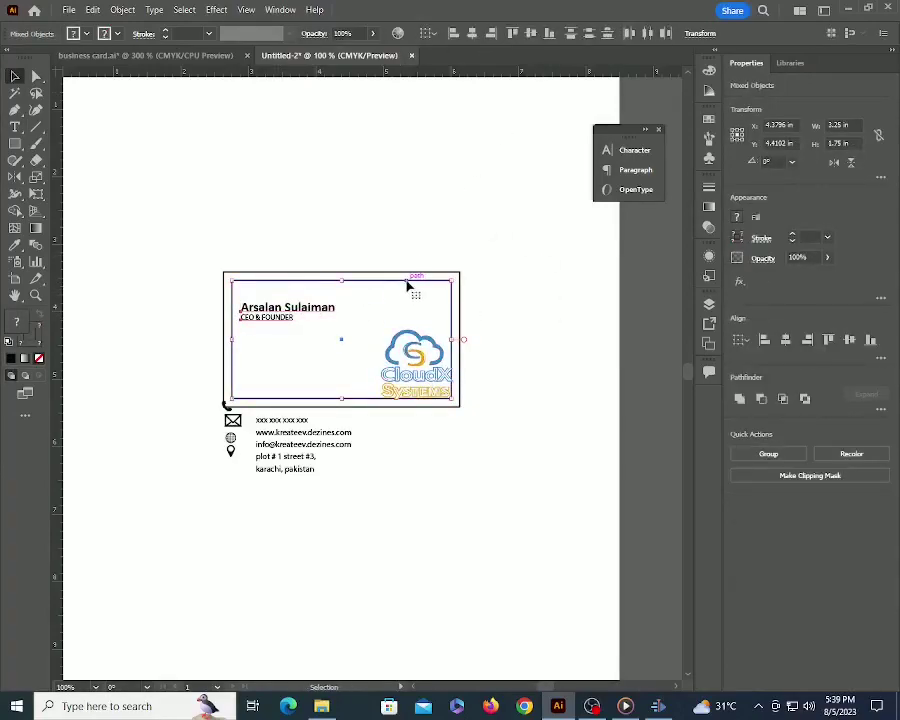
left_click(510, 33)
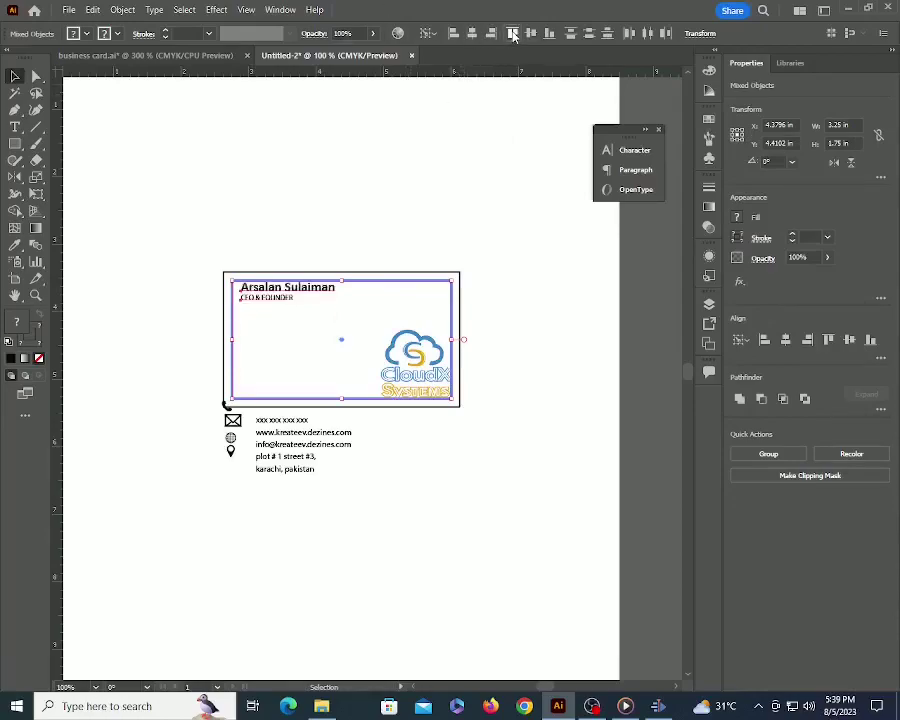
left_click(453, 33)
left_click(190, 366)
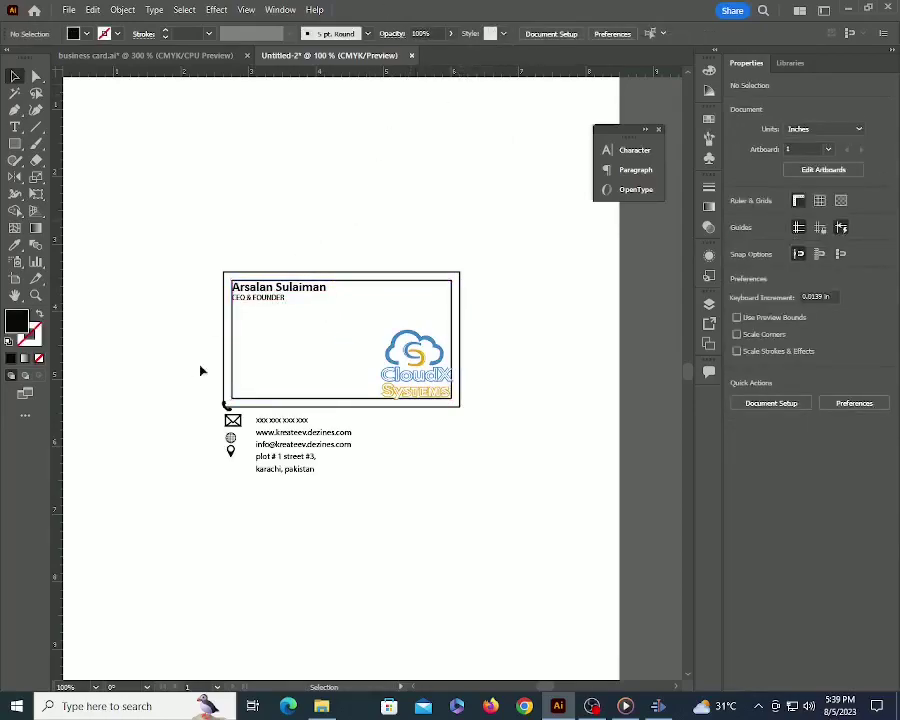
Check the font, style and size of the name text inside its group in the Character settings
key("z")
left_click_drag(190, 366, 316, 364)
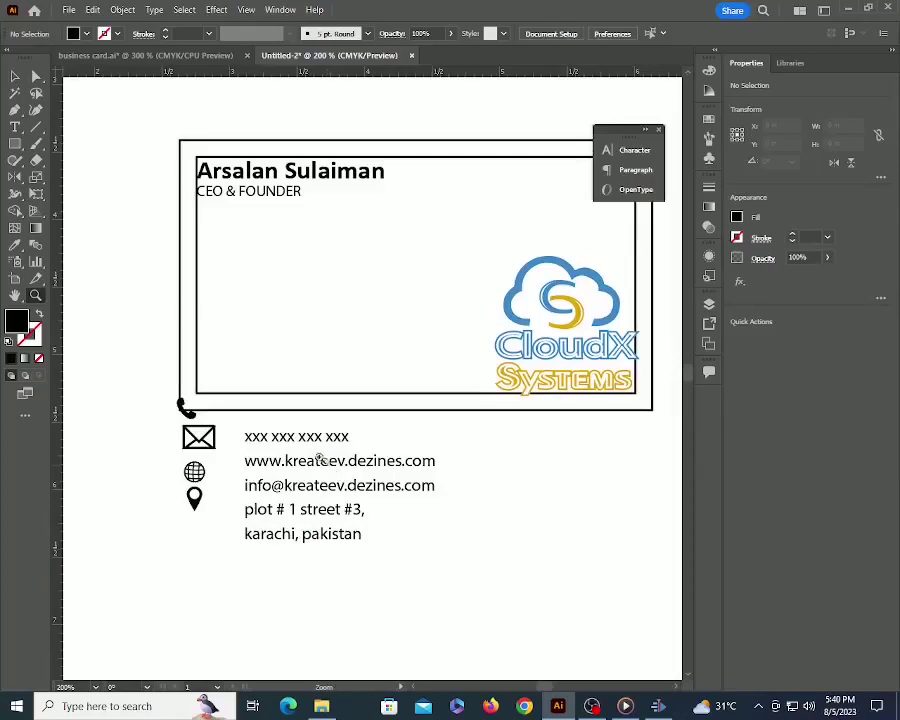
key("v")
scroll(193, 148, "up", 3)
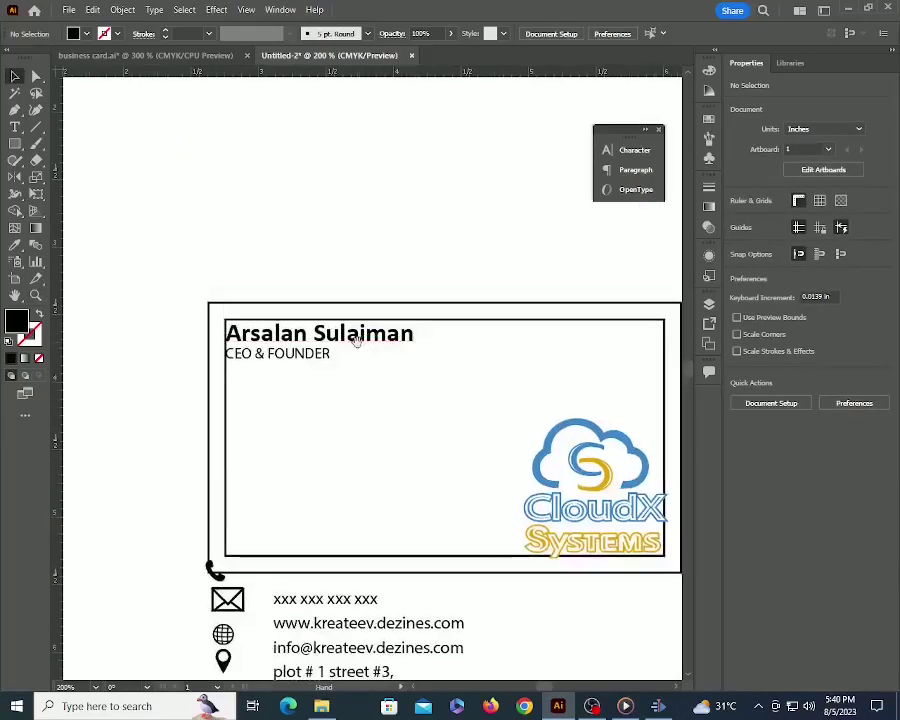
left_click(370, 341)
key("ctrl+t")
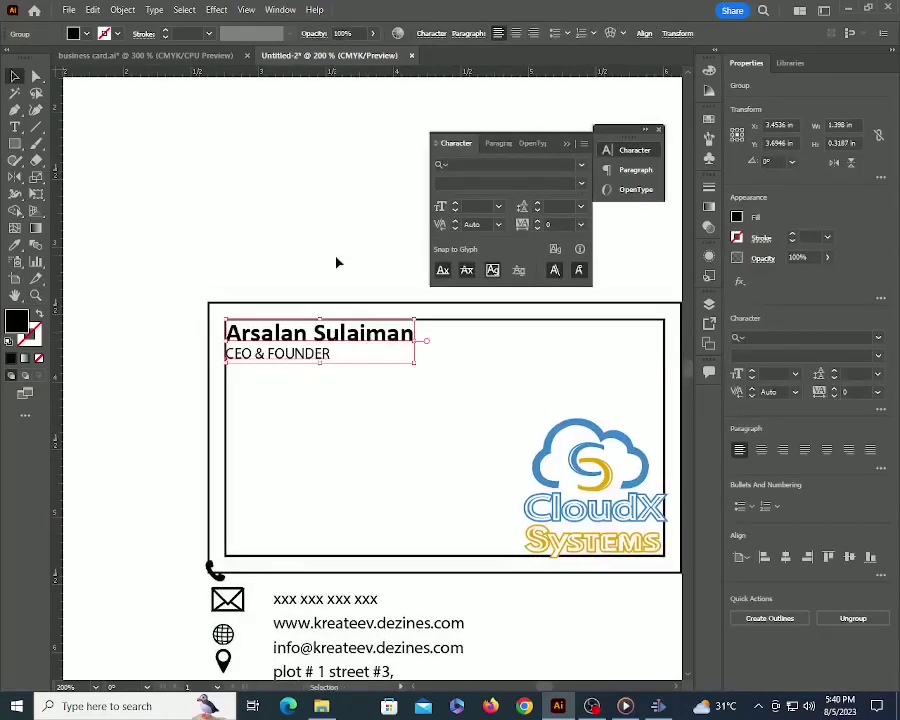
double_click(334, 338)
left_click(333, 338)
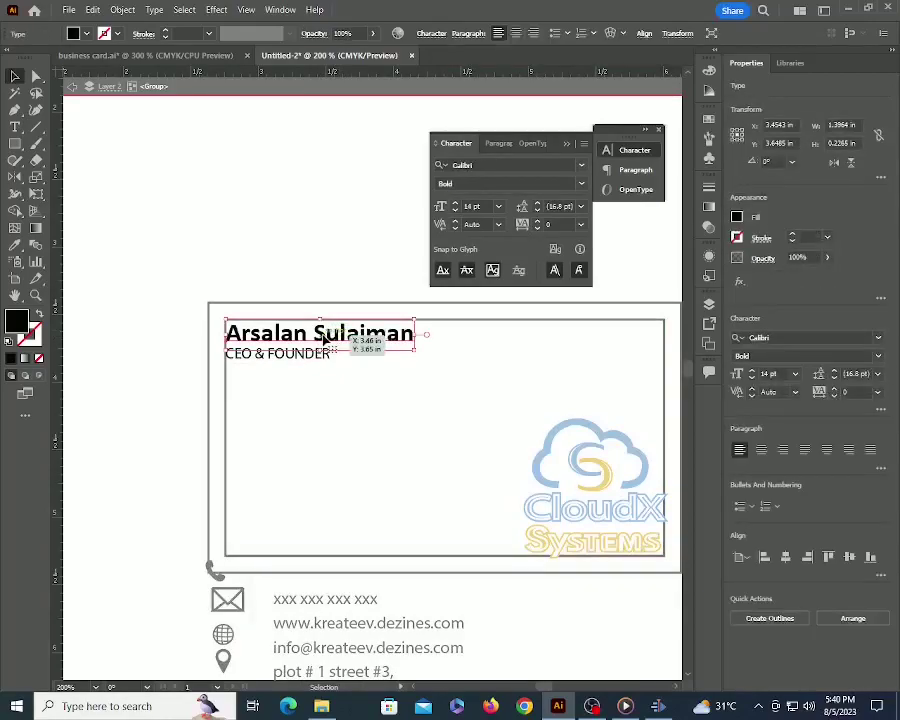
left_click(470, 206)
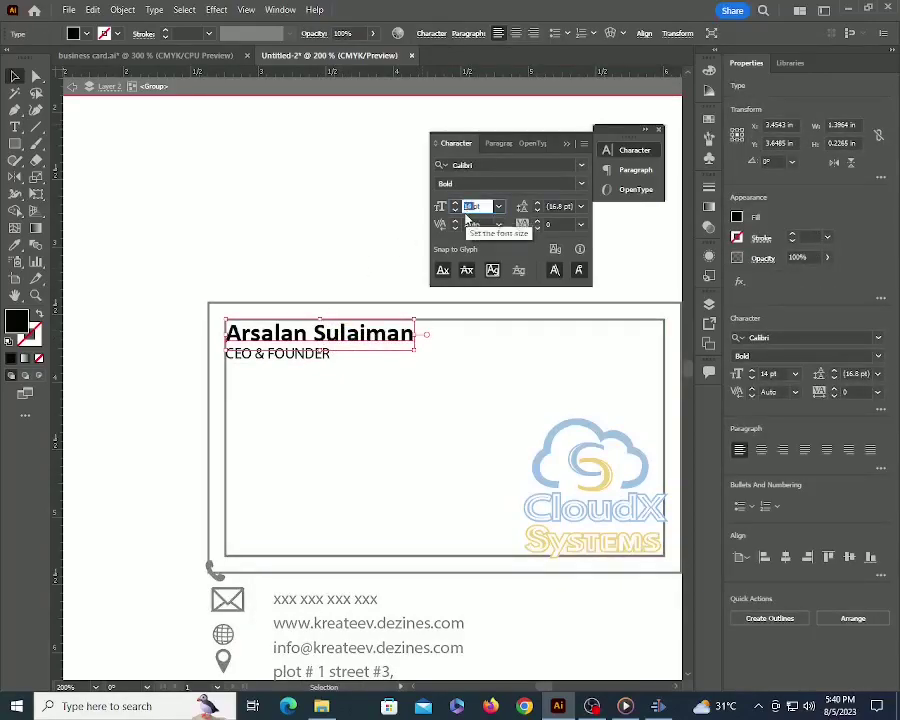
Leave the group's isolation mode and check the font and size of the CEO & FOUNDER line
double_click(277, 220)
key("a")
left_click(306, 352)
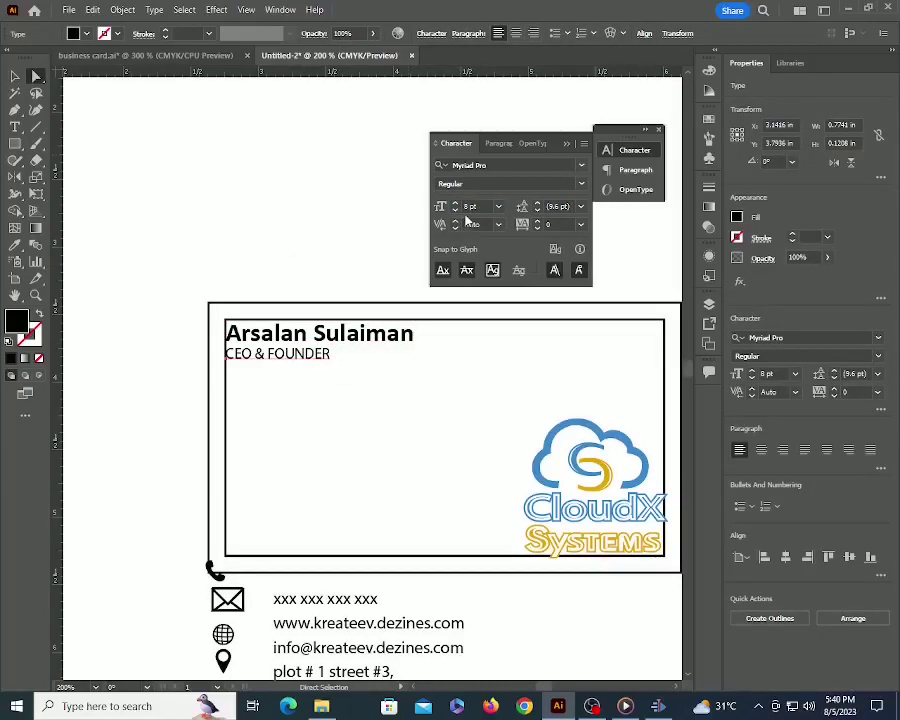
Set the CEO & FOUNDER line to 9 pt and move it slightly down beneath the name
left_click(470, 206)
type("9")
key("Return")
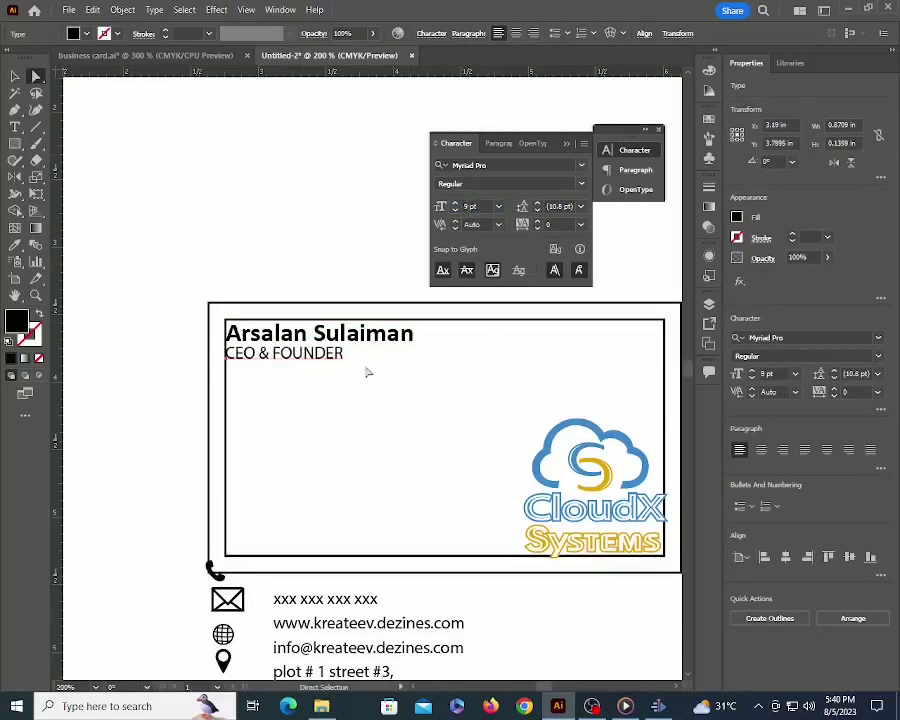
left_click(270, 205)
key("v")
left_click_drag(298, 352, 304, 366)
left_click(273, 256)
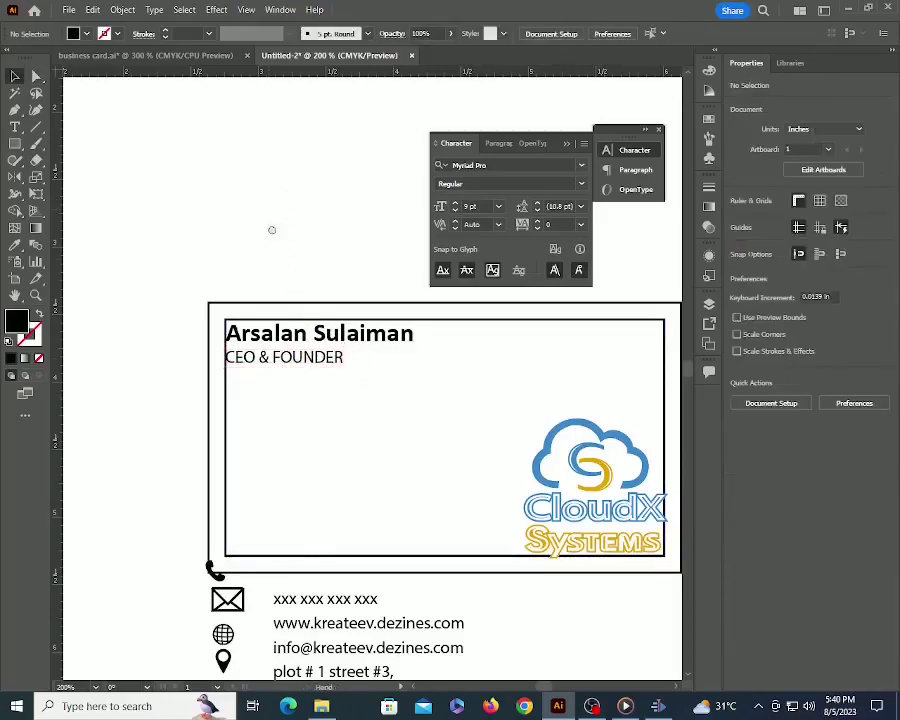
Check the contact text block's character settings and move the block inside the card, in its lower part
scroll(340, 437, "down", 3)
key("a")
left_click(340, 418)
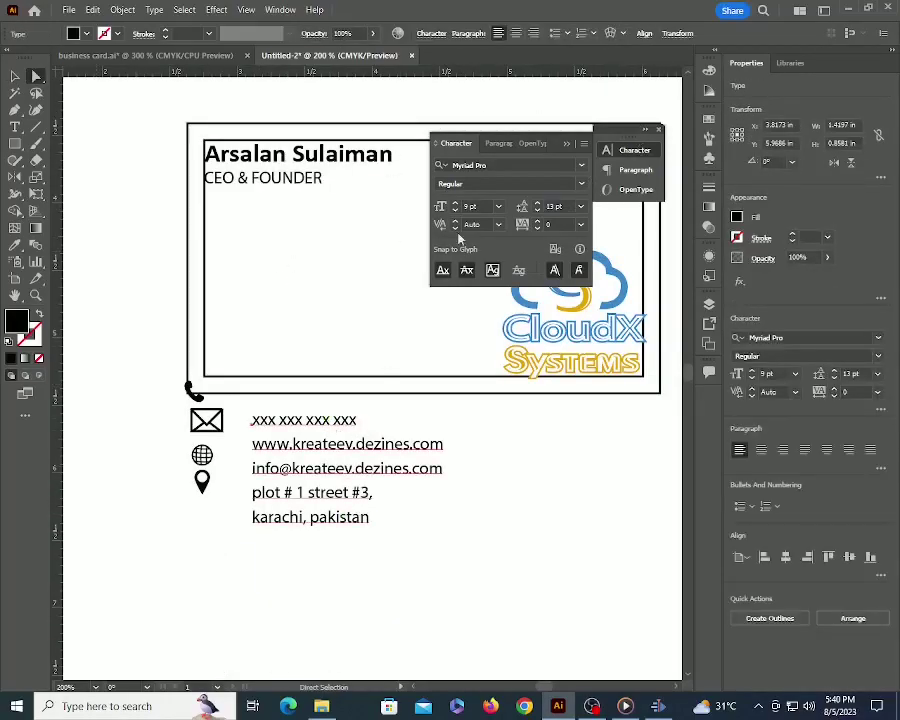
key("v")
left_click(448, 532)
left_click_drag(310, 448, 376, 301)
Join the two address lines of the contact text into a single line and finish text editing
double_click(402, 376)
key("End")
key("Delete")
key("Escape")
left_click(436, 514)
scroll(400, 344, "up", 2)
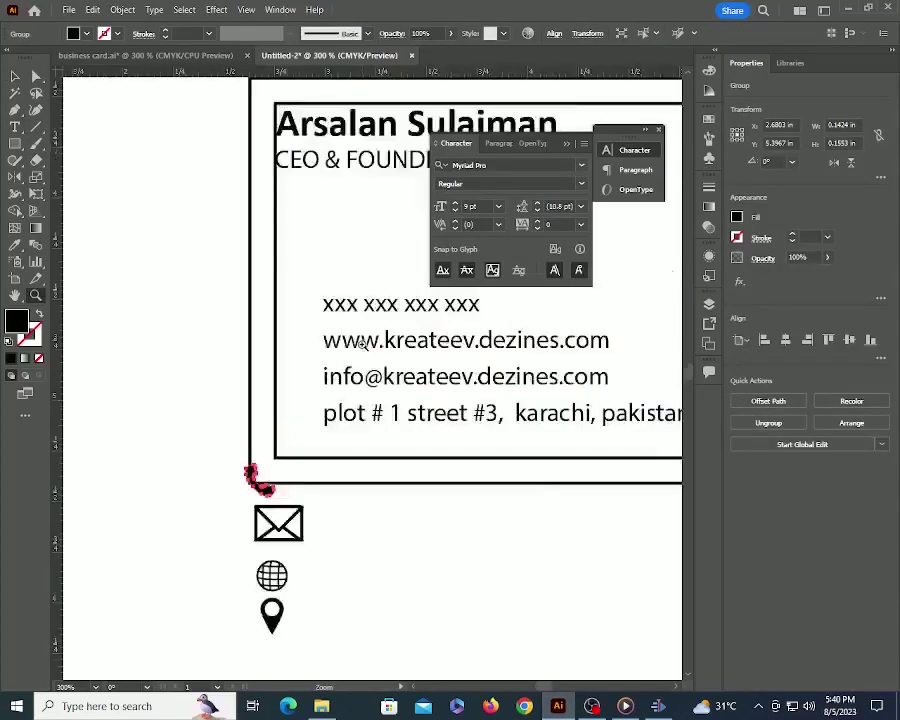
Place the phone, globe, envelope and location pin icons beside the contact lines, scaling the envelope down to match the others
left_click_drag(179, 500, 222, 258)
left_click_drag(194, 617, 228, 315)
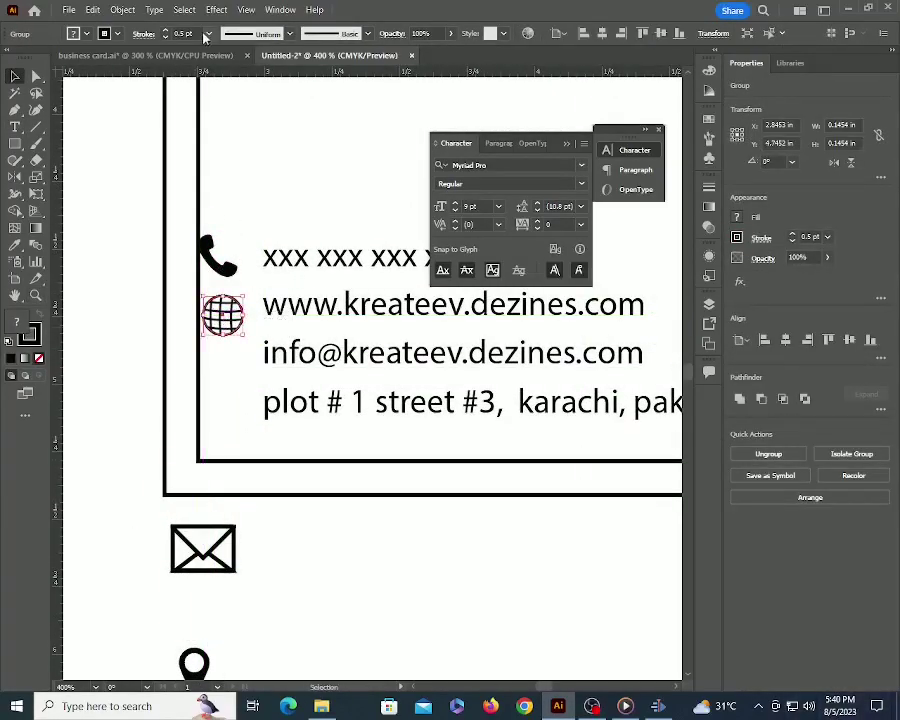
left_click(225, 533)
left_click_drag(222, 533, 246, 380)
left_click(193, 662)
left_click_drag(193, 661, 226, 403)
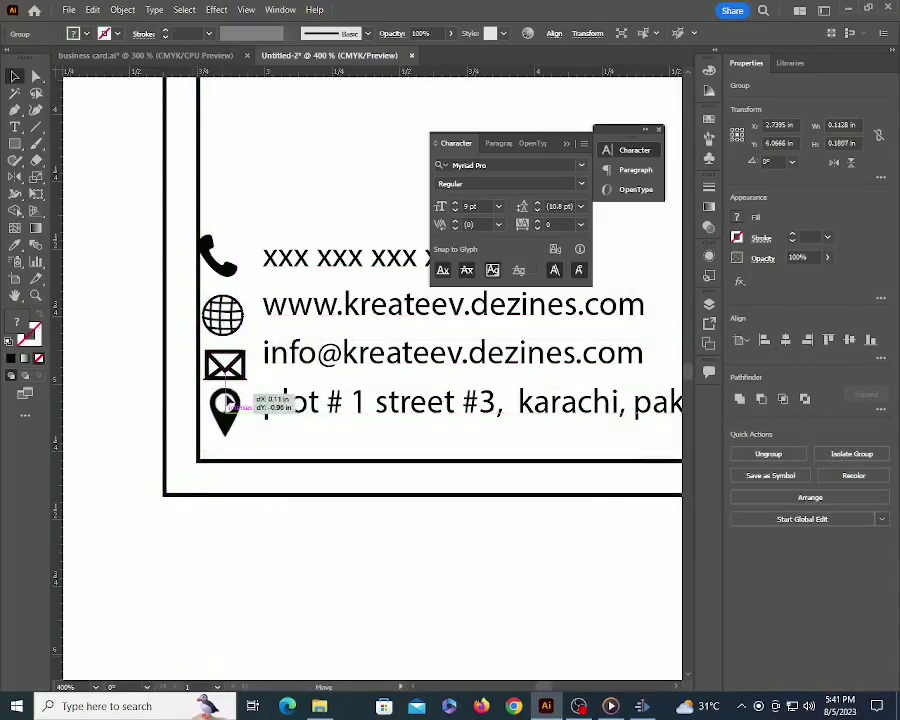
Increase the leading of the contact details text to 17 pt
left_click_drag(381, 304, 303, 458)
left_click(300, 502, "ctrl+alt")
left_click_drag(300, 502, 338, 555)
key("a")
left_click(332, 473)
key("ctrl+t")
key("ctrl+t")
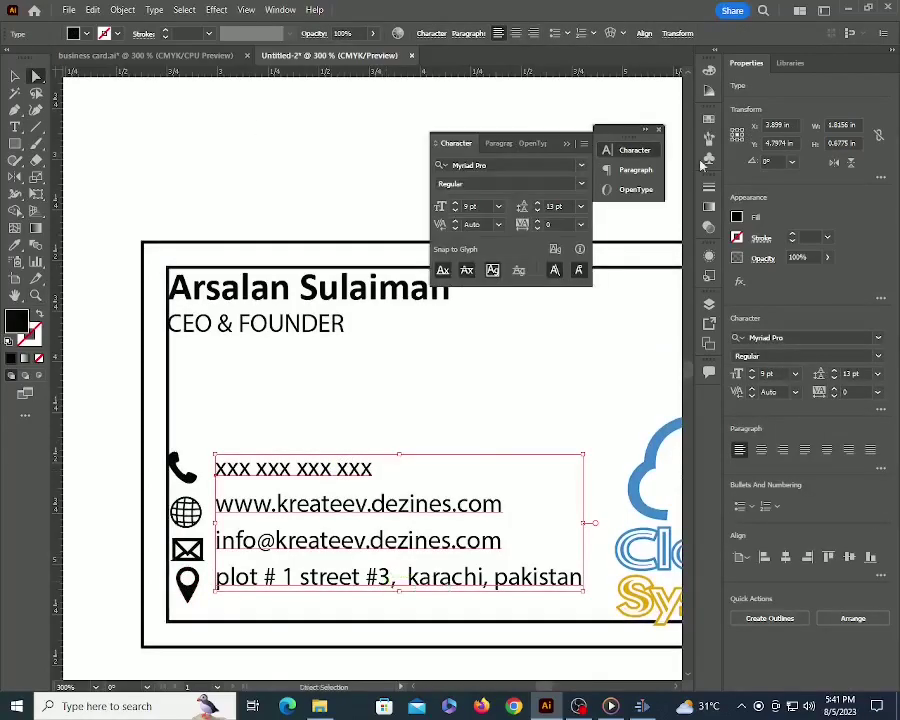
left_click(538, 203)
left_click(538, 203)
left_click(538, 203)
left_click(538, 204)
left_click(538, 204)
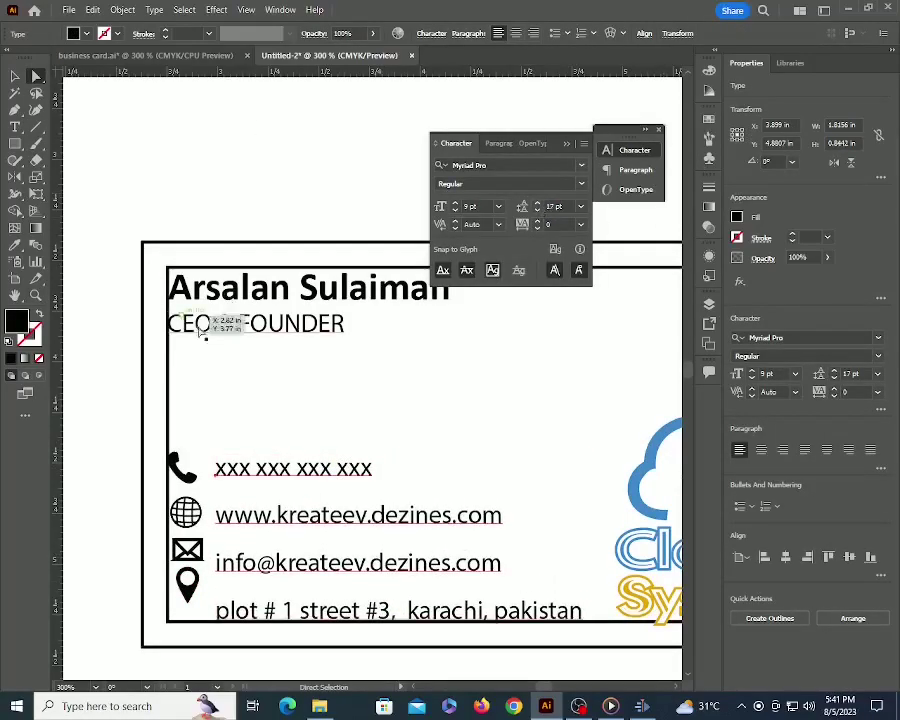
Move the contact text slightly up and reposition the icons to line up with their contact lines
left_click(119, 415)
key("v")
left_click_drag(253, 477, 256, 455)
left_click_drag(182, 466, 186, 450)
left_click_drag(185, 512, 186, 498)
left_click_drag(187, 548, 186, 540)
left_click(186, 587)
Group the contact details text together with its four icons
left_click_drag(122, 425, 375, 637)
left_click_drag(118, 378, 241, 408, "shift")
key("ctrl+g")
left_click(241, 408)
Align the contact details group to the left and bottom edges of the inner rectangle
key("z")
left_click(375, 480, "alt")
left_click(375, 480, "alt")
left_click_drag(379, 406, 303, 514)
key("v")
left_click(305, 445)
left_click(476, 304, "shift")
left_click(453, 34)
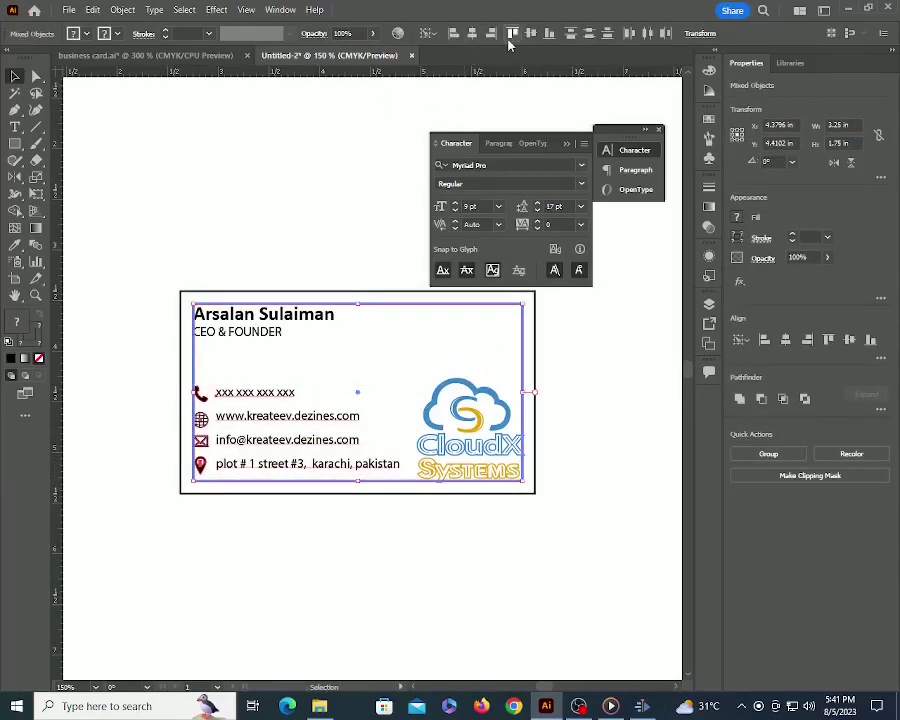
left_click(388, 514)
scroll(316, 397, "up", 2)
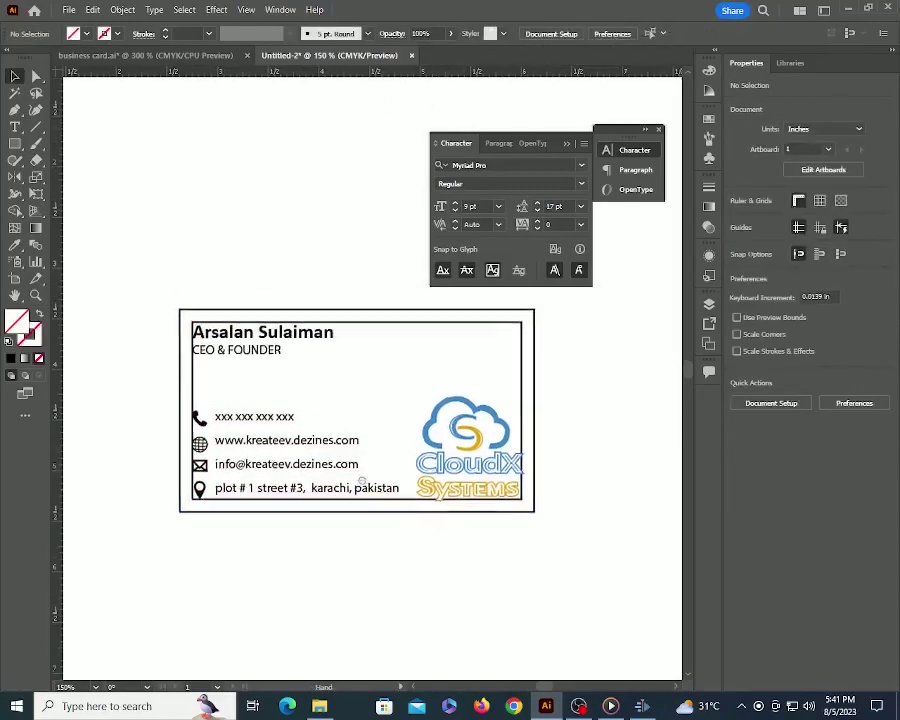
Colour the name text with the logo cloud's blue using the Eyedropper
key("z")
left_click(328, 395)
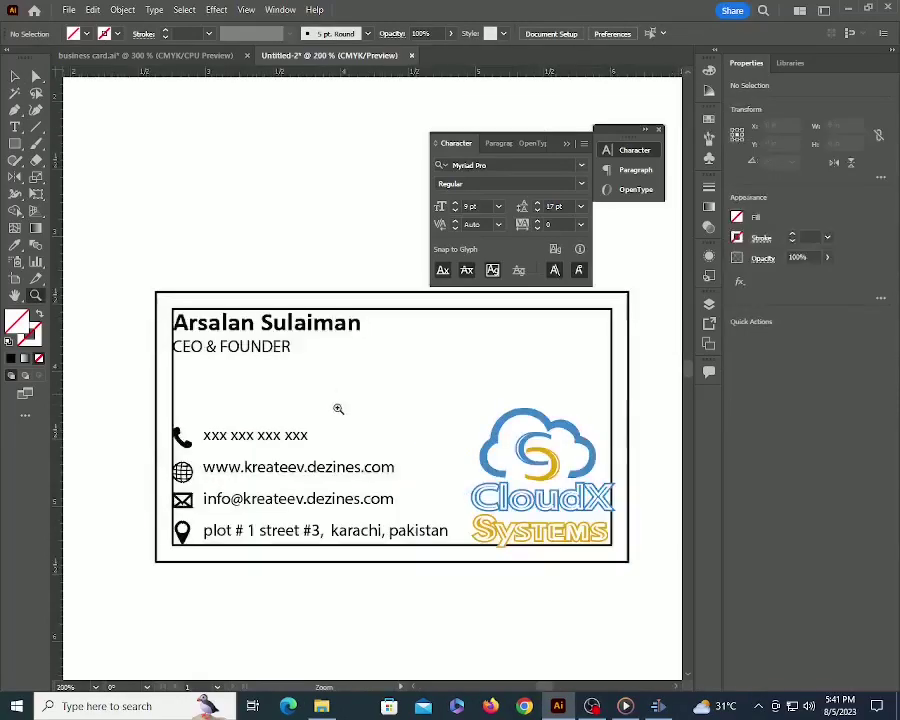
key("a")
left_click(316, 355)
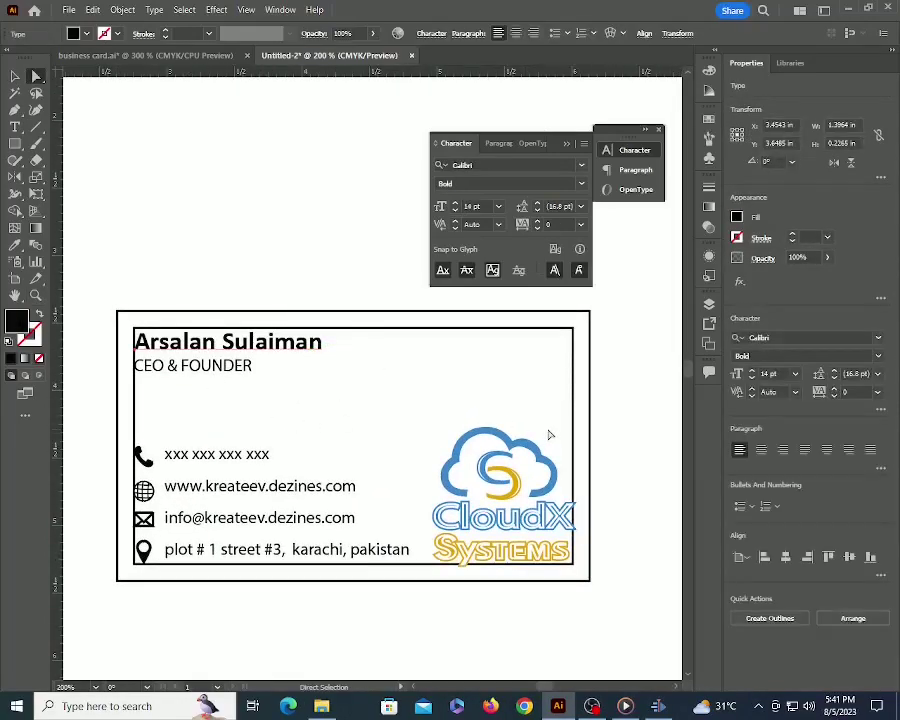
key("i")
left_click(514, 426)
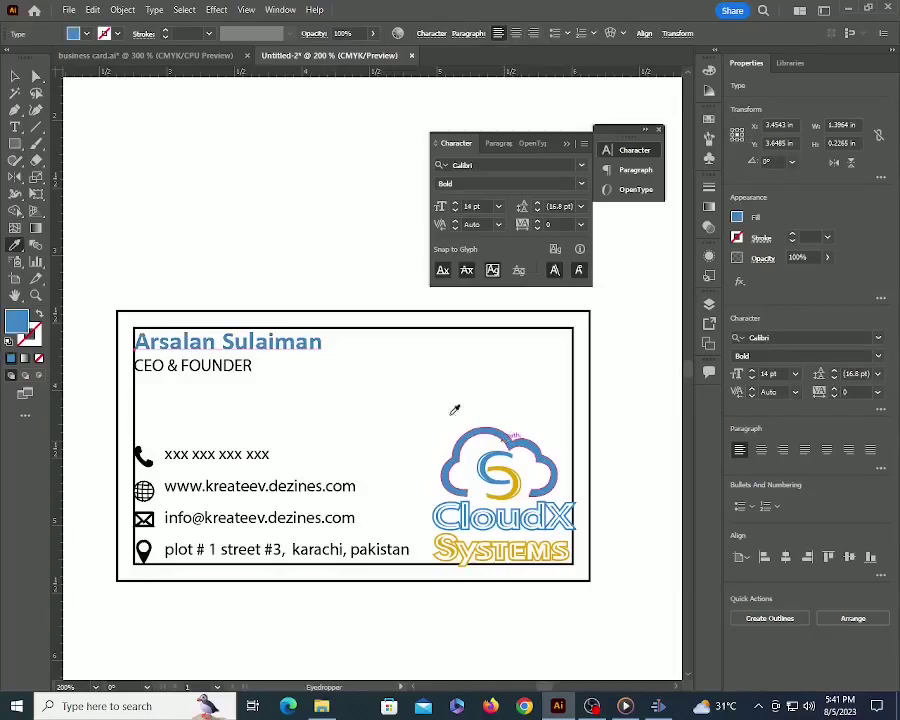
key("a")
left_click(286, 248)
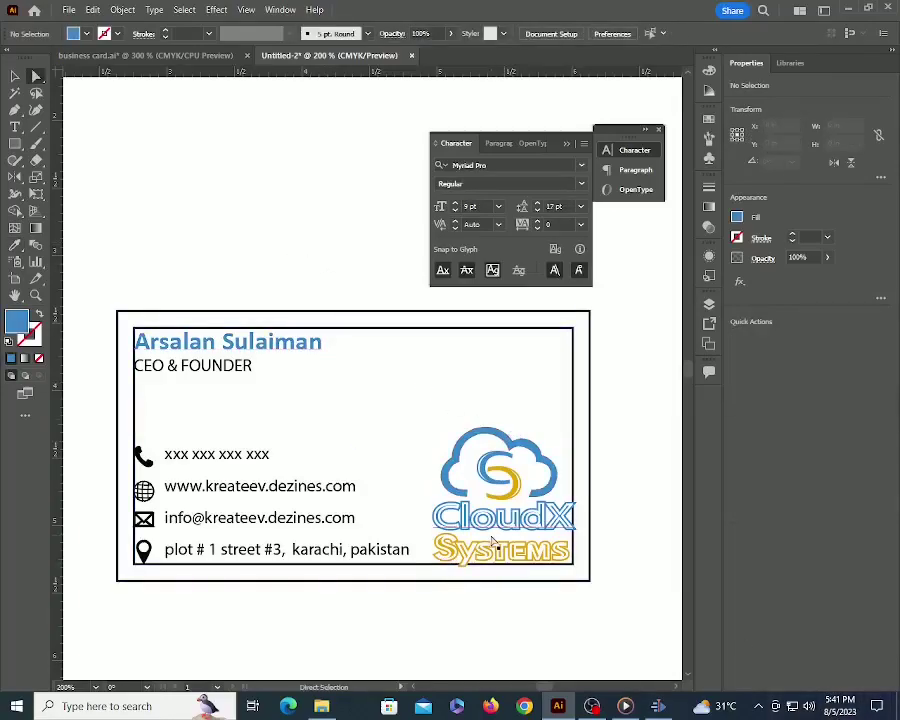
Duplicate the CloudX Systems logo in place and scale the copy up to about 1.84 in wide
left_click(474, 439, "ctrl")
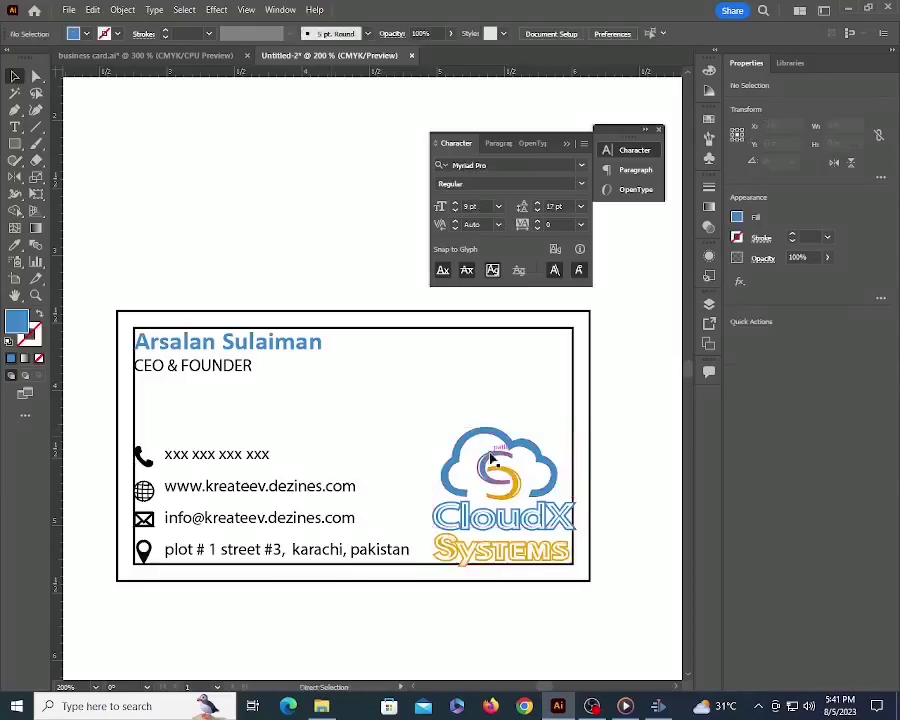
left_click(488, 459)
key("a")
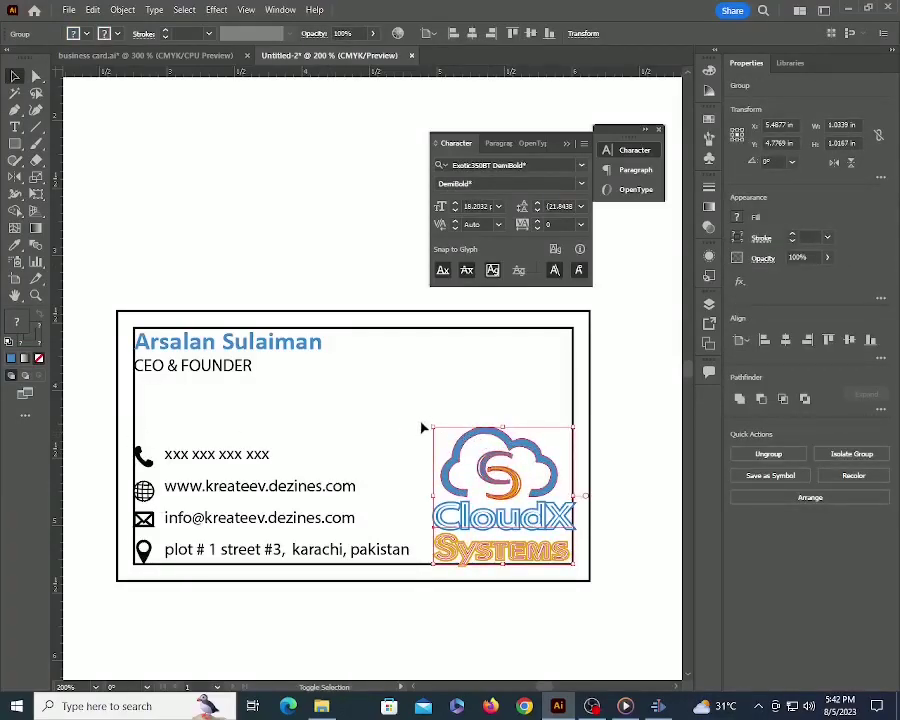
left_click_drag(432, 428, 323, 321)
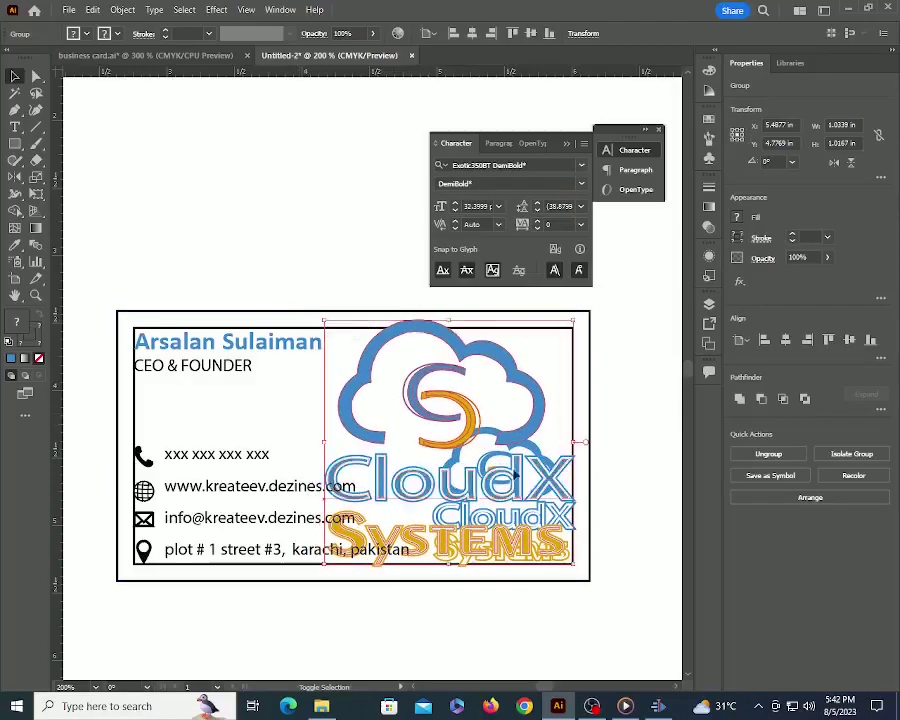
Set the enlarged logo copy's opacity to 10%
left_click(709, 276)
left_click(630, 181)
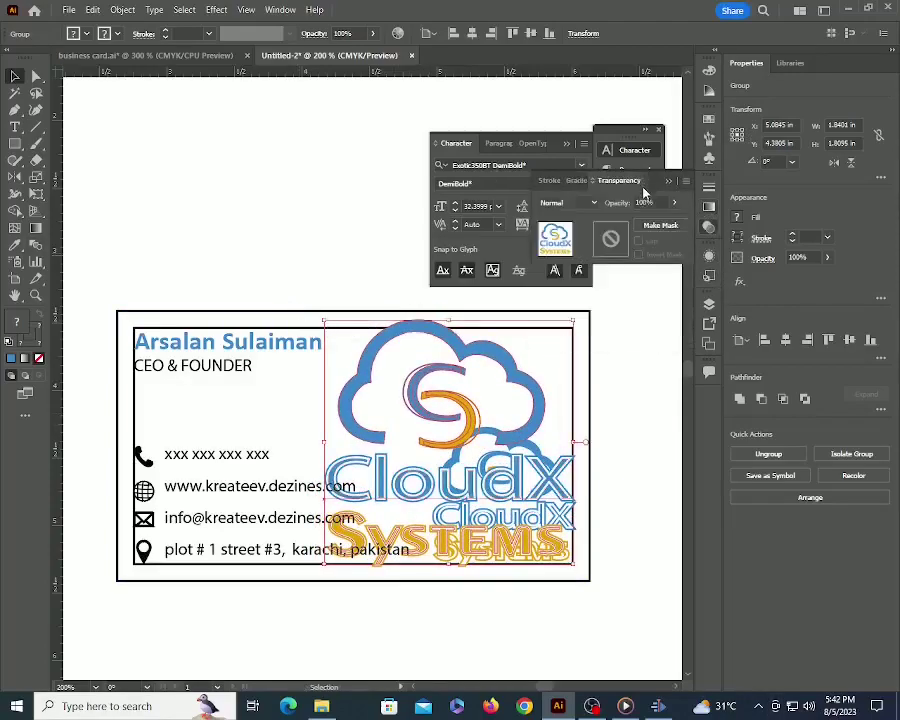
type("10")
key("Return")
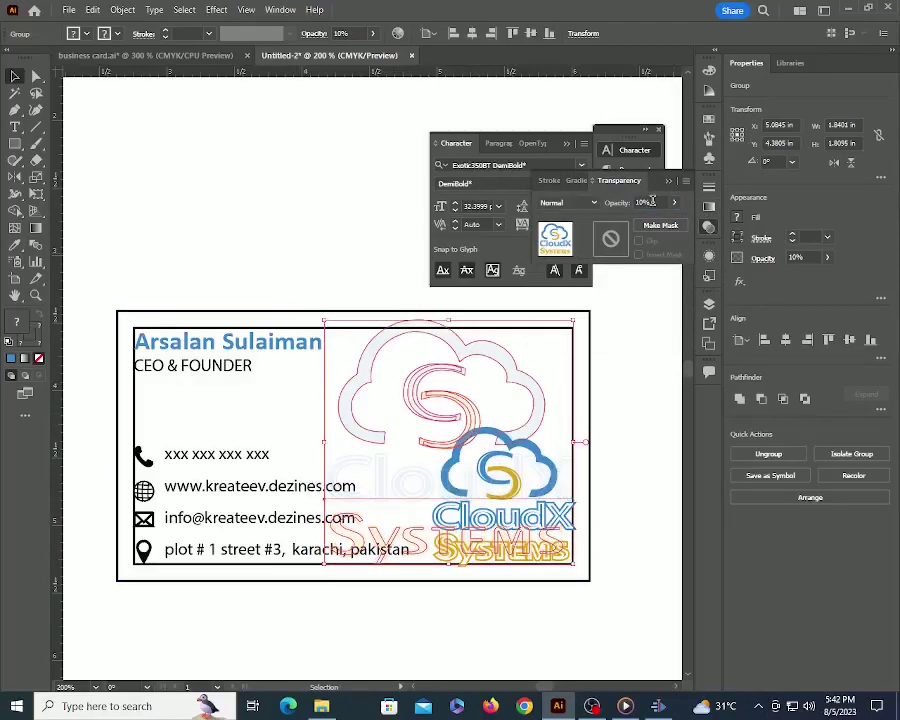
left_click(316, 236)
Move the faded logo behind the contact details, aligned to the card outline's left edge and vertical centre
left_click_drag(416, 386, 241, 384)
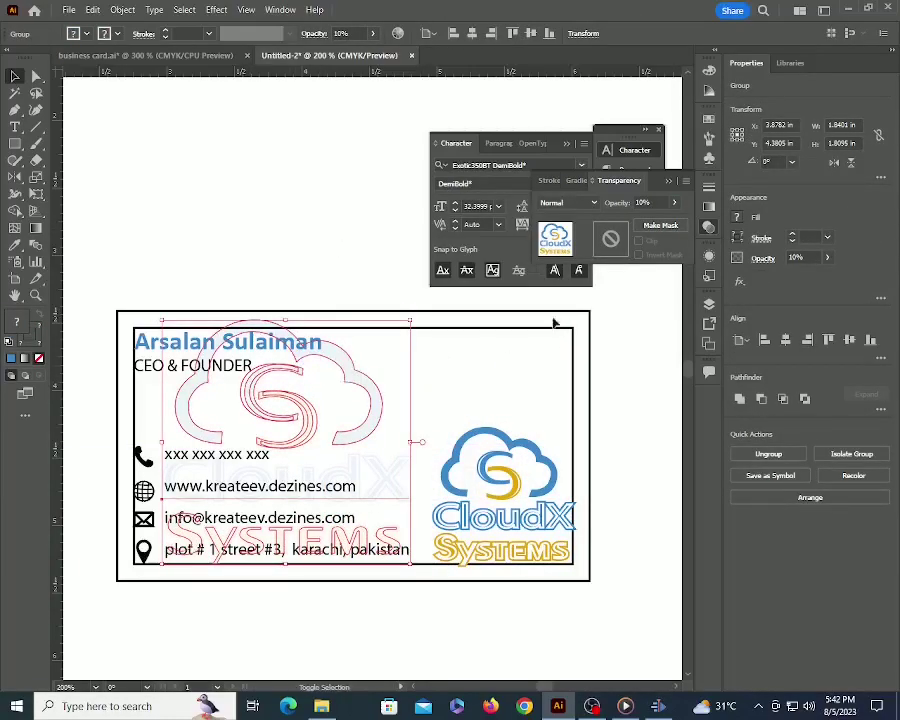
left_click(554, 312, "shift")
left_click(453, 33)
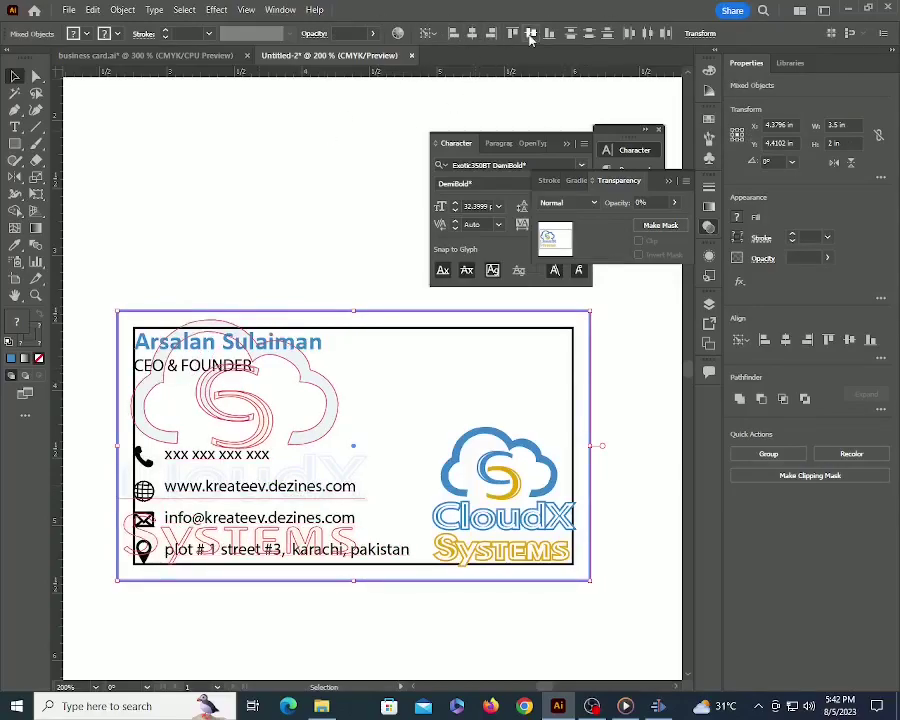
left_click(294, 236)
Duplicate the card outline and resize the copy into a strip along the lower edge, 1.75 in wide and about 0.31 in high
key("ctrl+minus")
left_click(371, 300)
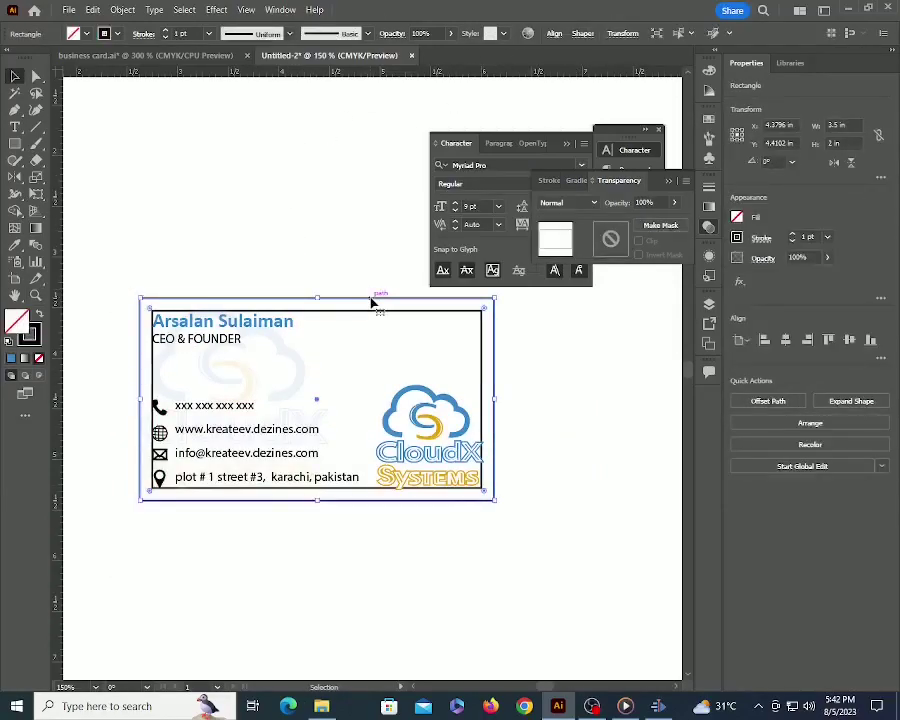
left_click_drag(317, 299, 317, 470)
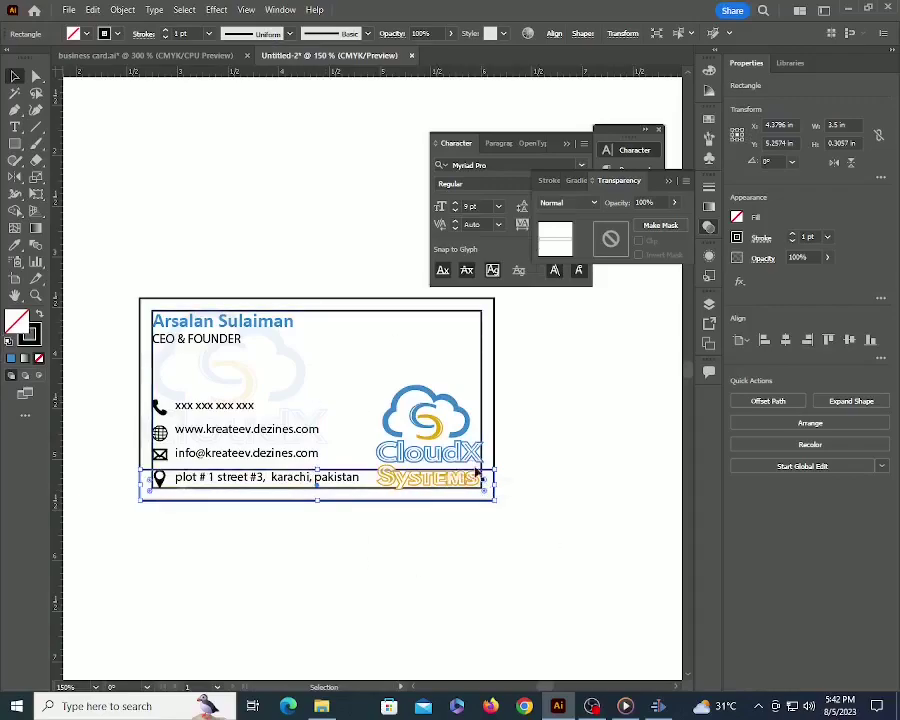
left_click(483, 67)
left_click(588, 57)
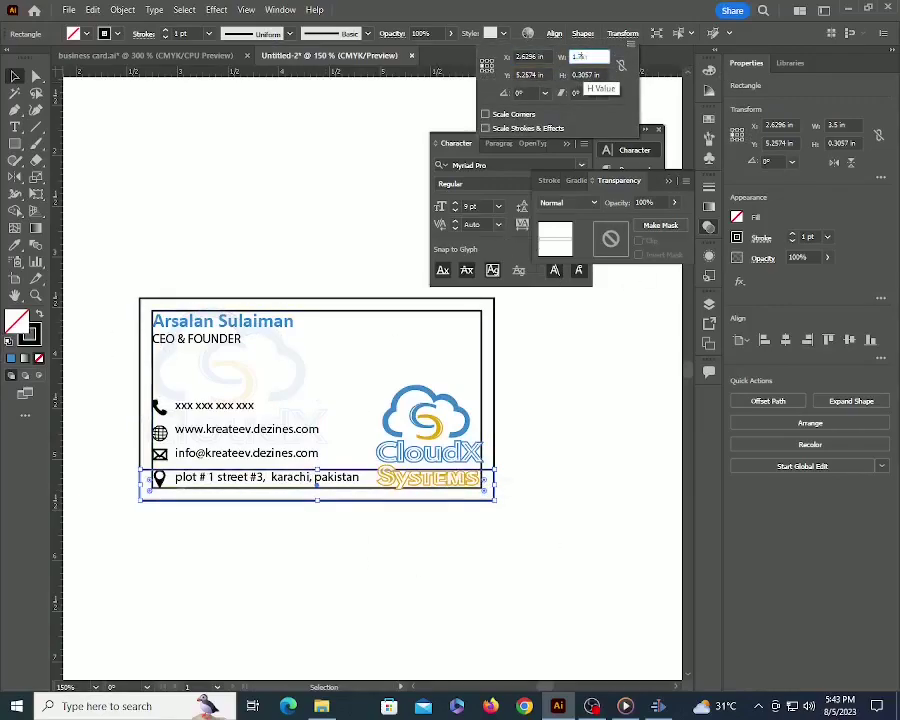
type("1.75")
key("Return")
Duplicate the strip and align the copy to the right edge of the card outline
left_click(458, 560)
left_click_drag(319, 497, 378, 497)
left_click(486, 499)
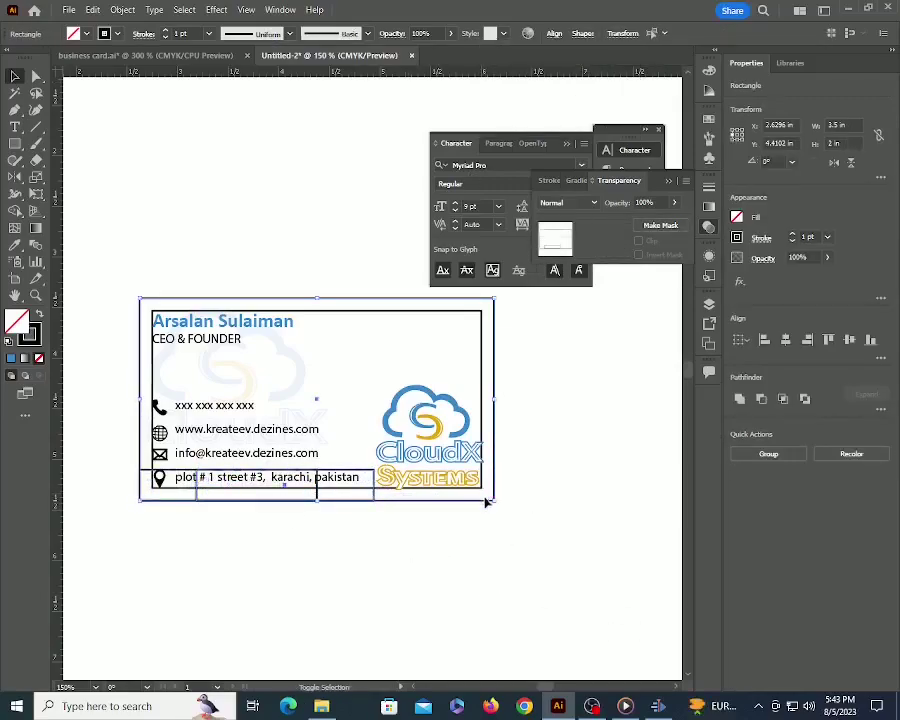
left_click(554, 34)
left_click(504, 538)
key("ctrl+=")
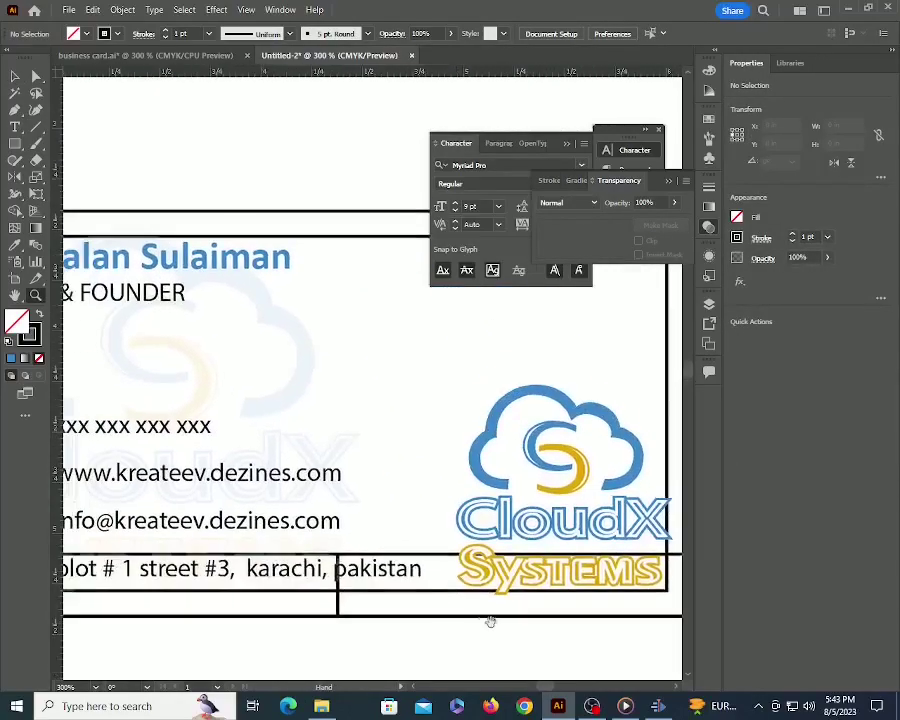
Nudge the contact details group and the full-colour logo up so they sit above the two strips
left_click(326, 475)
left_click(538, 464, "shift")
key("shift+Up")
key("shift+Up")
key("Down")
key("Down")
key("Down")
key("Down")
key("Down")
key("Up")
left_click(333, 613)
Shift the upper inner corner points of both strips to the right so their inner ends slant
left_click_drag(349, 577, 410, 566)
key("a")
left_click(385, 565)
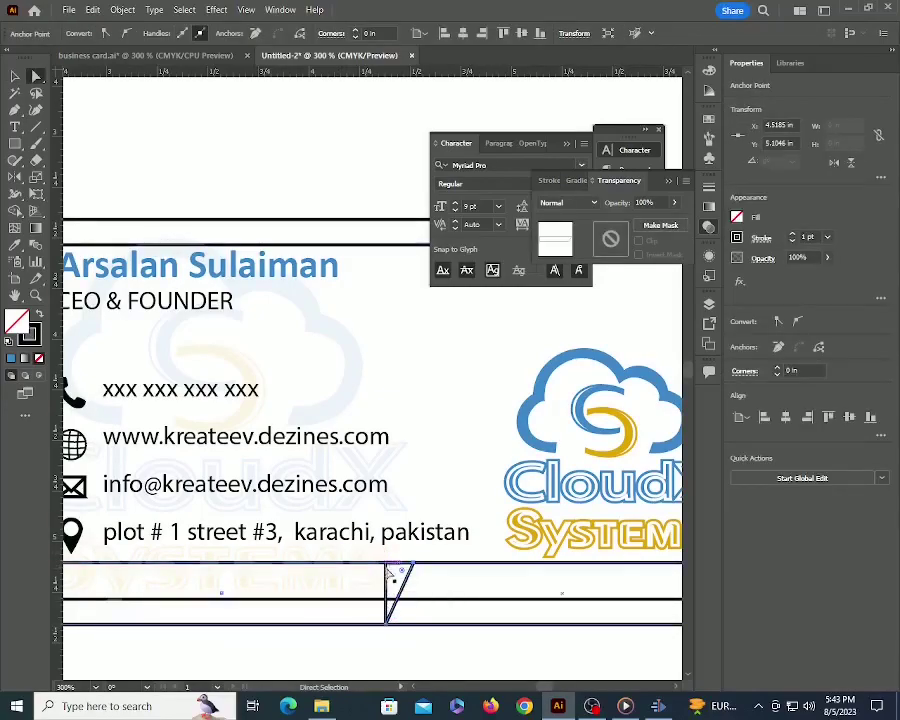
key("shift+Right")
key("ctrl+z")
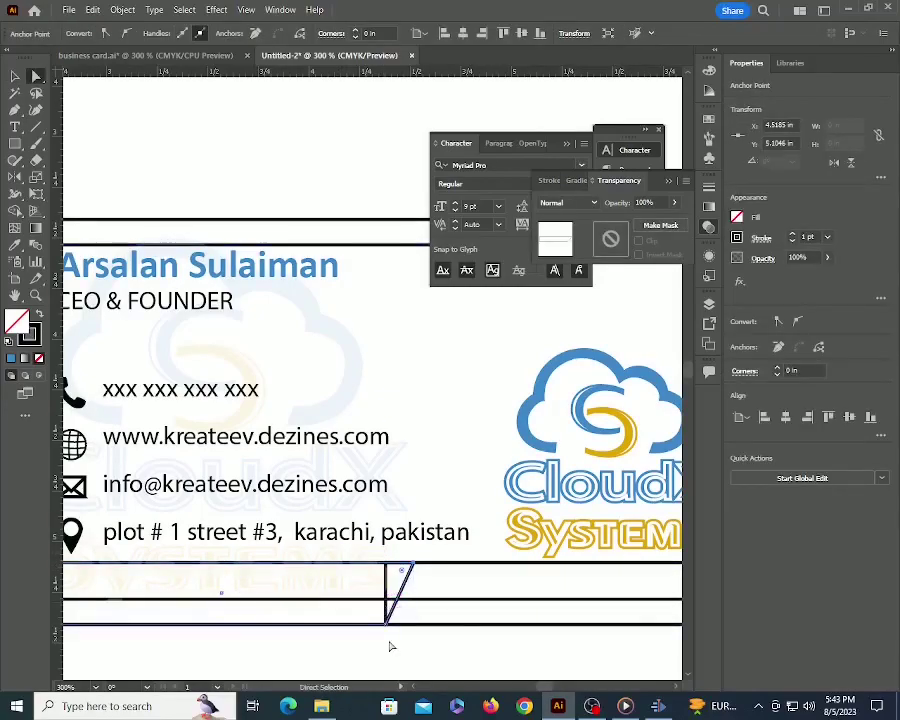
left_click(391, 647)
mouse_move(410, 566)
left_mouse_down()
mouse_move(390, 568)
mouse_move(420, 568)
left_mouse_up()
left_click(382, 645)
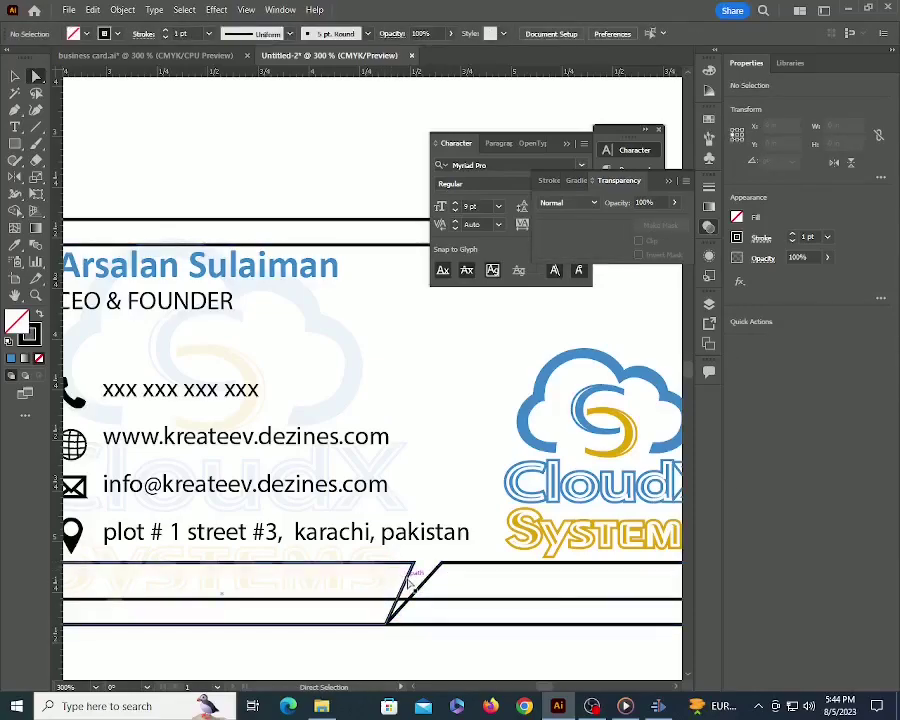
Shift the lower inner corner points of both strips to the left, making two parallel diagonal ends with a gap between them
left_click(387, 626)
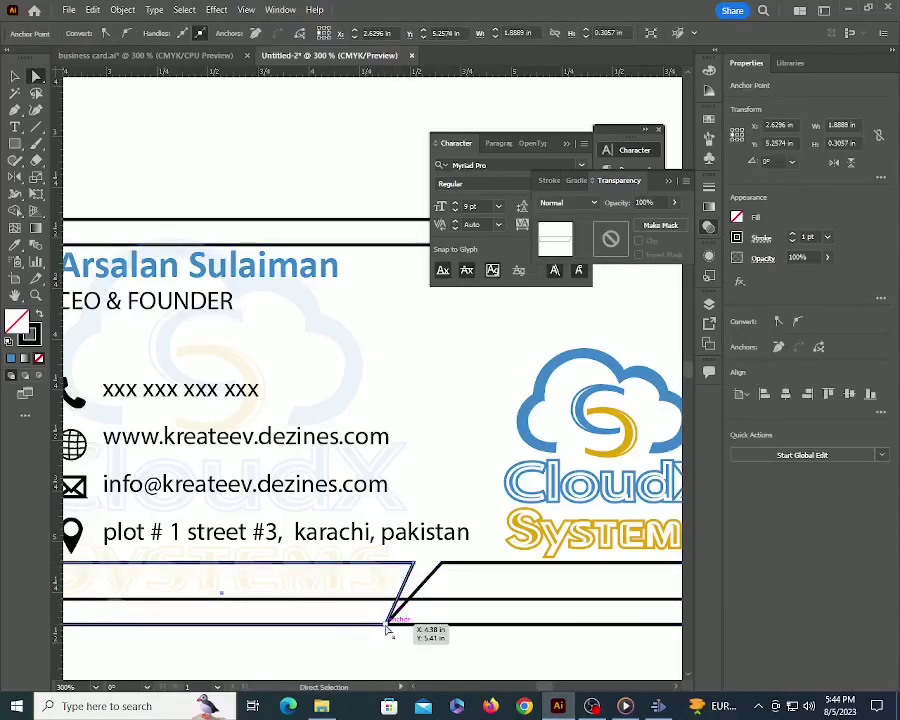
left_click(387, 627)
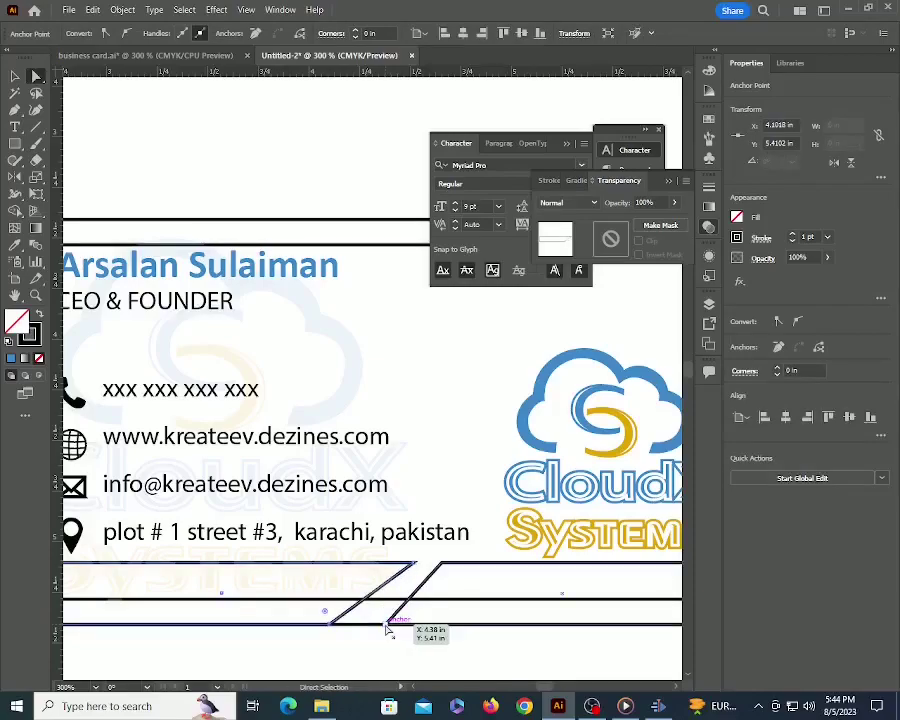
left_click(387, 627)
key("shift+Left")
key("v")
left_click(371, 641)
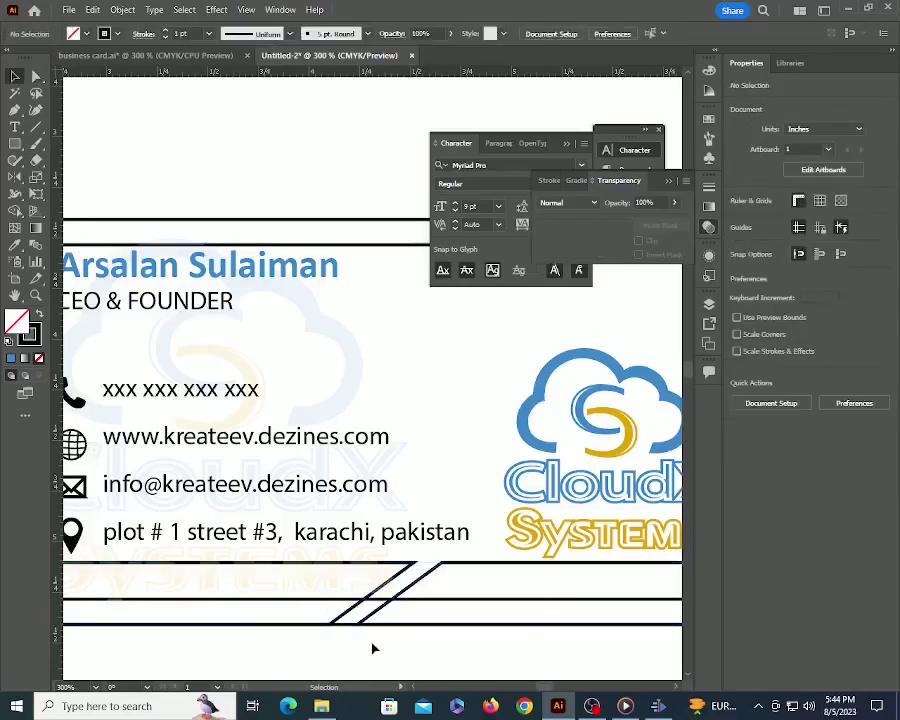
Fill the left strip with the logo cloud's blue using the Eyedropper
key("z")
left_click(396, 455, "alt")
left_click(396, 455, "alt")
left_click_drag(396, 455, 403, 629)
key("v")
left_click(356, 546)
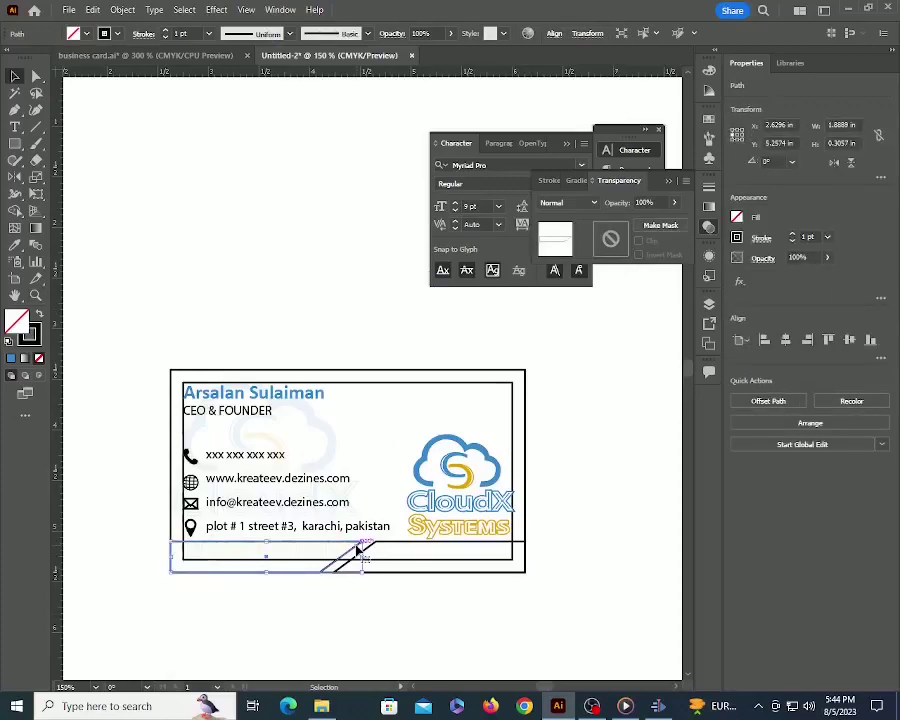
key("i")
left_click(436, 441)
Fill the right strip with the gold of the logo's Systems lettering using the Eyedropper
key("v")
left_click(402, 541)
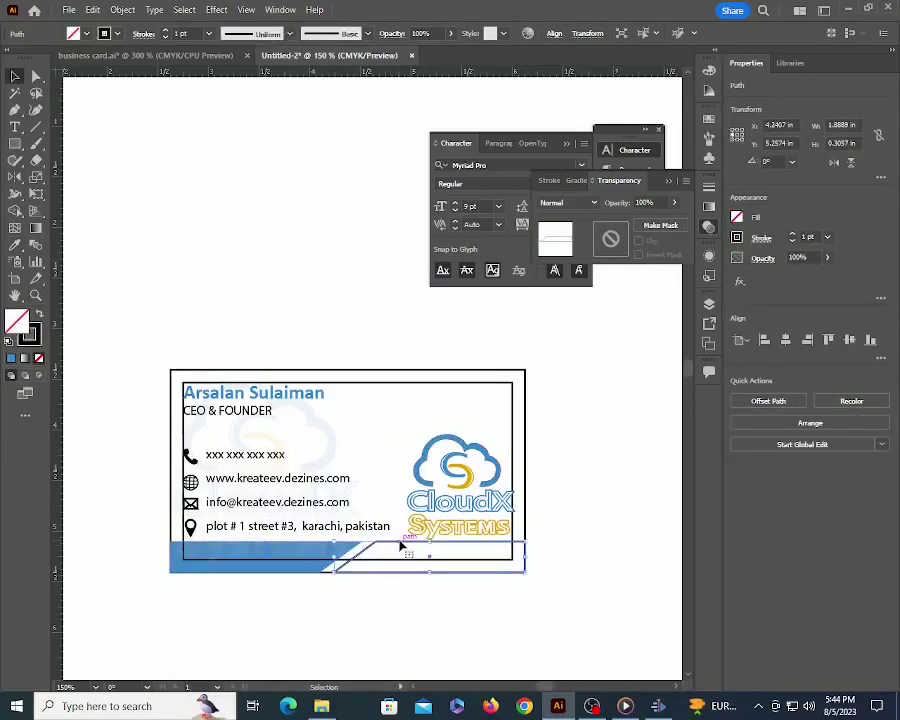
left_click(383, 568)
left_click(372, 551)
key("i")
left_click(416, 527)
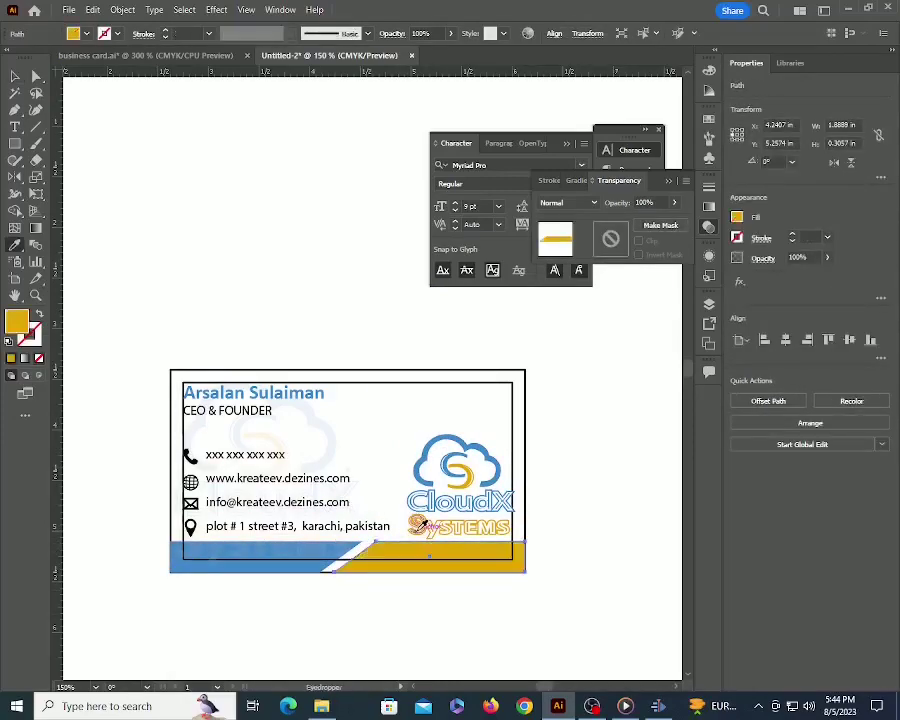
Examine the card with its blue and gold strips along the lower edge at several zoom levels
key("v")
left_click(365, 620)
scroll(326, 408, "up", 3)
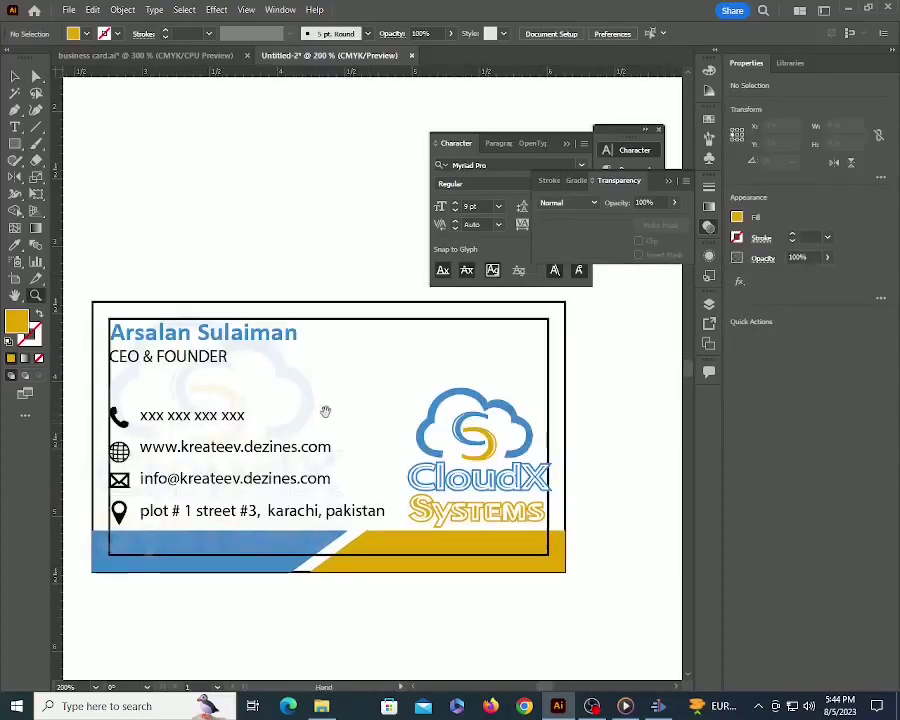
key("Tab")
scroll(458, 444, "down", 2)
left_click_drag(525, 463, 523, 484)
left_click_drag(629, 462, 619, 465)
key("Tab")
scroll(325, 460, "down", 2)
double_click(355, 502)
left_click(390, 545)
key("z")
left_click(397, 468)
left_click_drag(395, 462, 478, 577)
Duplicate the blue and gold strips upward and rotate the copied pair by 180°
key("v")
double_click(222, 480)
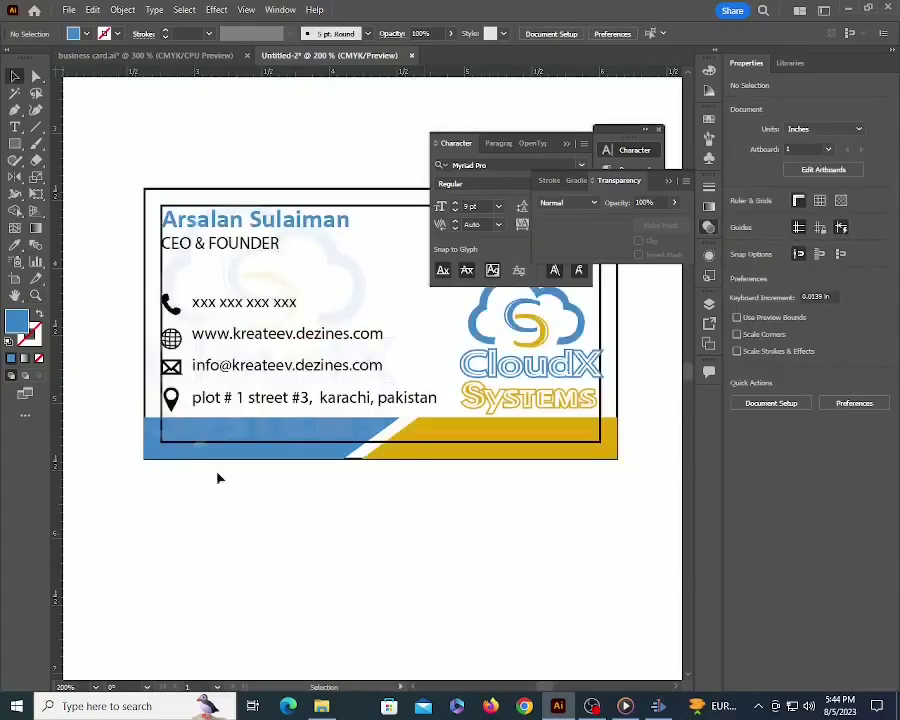
left_click(538, 455, "shift")
left_click_drag(538, 452, 532, 320)
left_click_drag(530, 402, 533, 592)
key("Tab")
left_click_drag(584, 462, 269, 460)
Align the rotated strip pair with the top edge of the card outline
left_click(541, 356, "shift")
key("Tab")
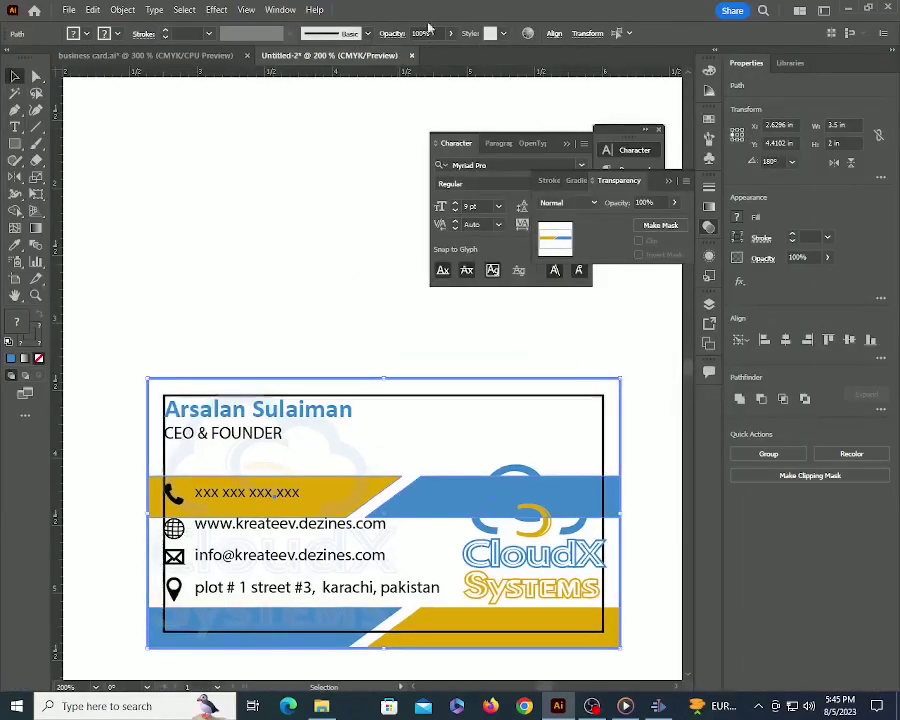
left_click(554, 33)
left_click(482, 72)
left_click(358, 306)
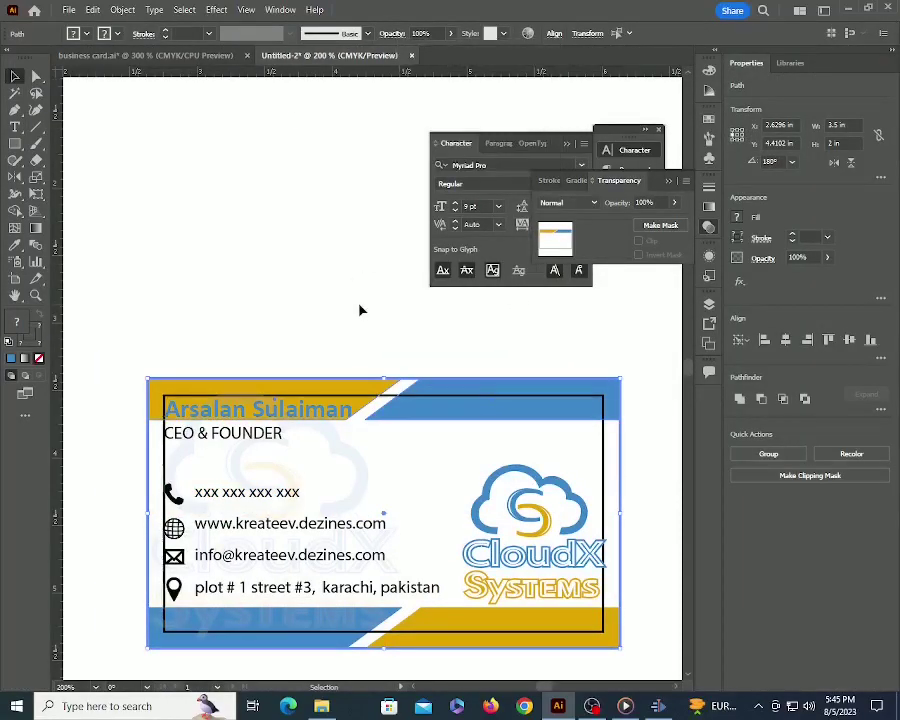
left_click(358, 306)
Move the name and job title group to the right margin, between the upper blue strip and the logo
left_click_drag(406, 414, 427, 505)
left_click(403, 418, "ctrl+alt")
left_click(403, 418, "ctrl+alt")
left_click(405, 432, "ctrl")
left_click(428, 506)
left_click_drag(382, 473, 403, 493)
left_click(340, 468)
left_click_drag(246, 452, 430, 478)
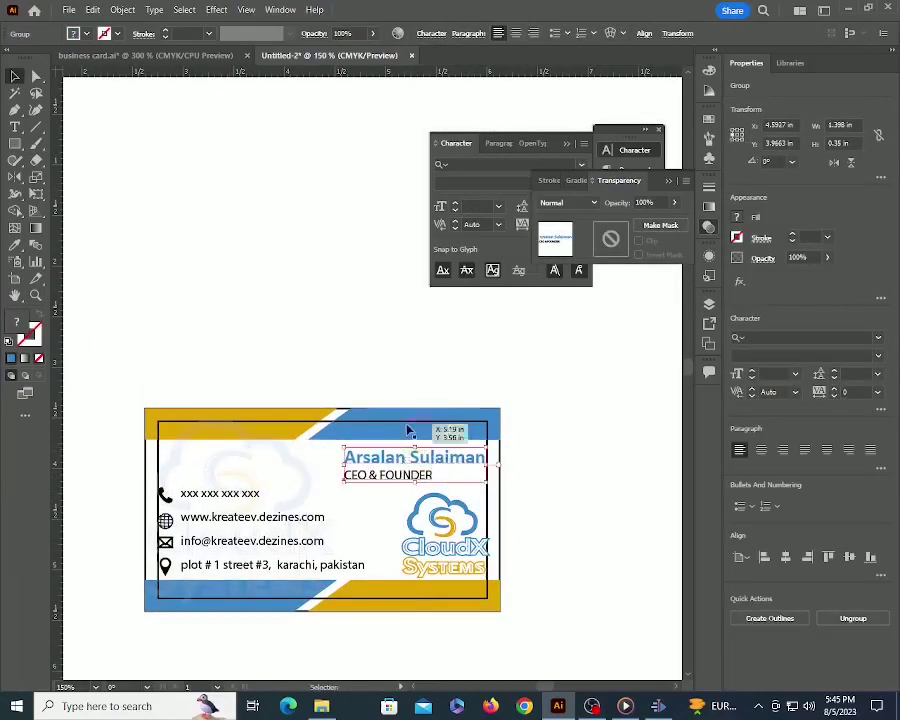
left_click(418, 425, "shift")
Align the CEO & FOUNDER line to the right edge of the inner margin rectangle
left_click(415, 476)
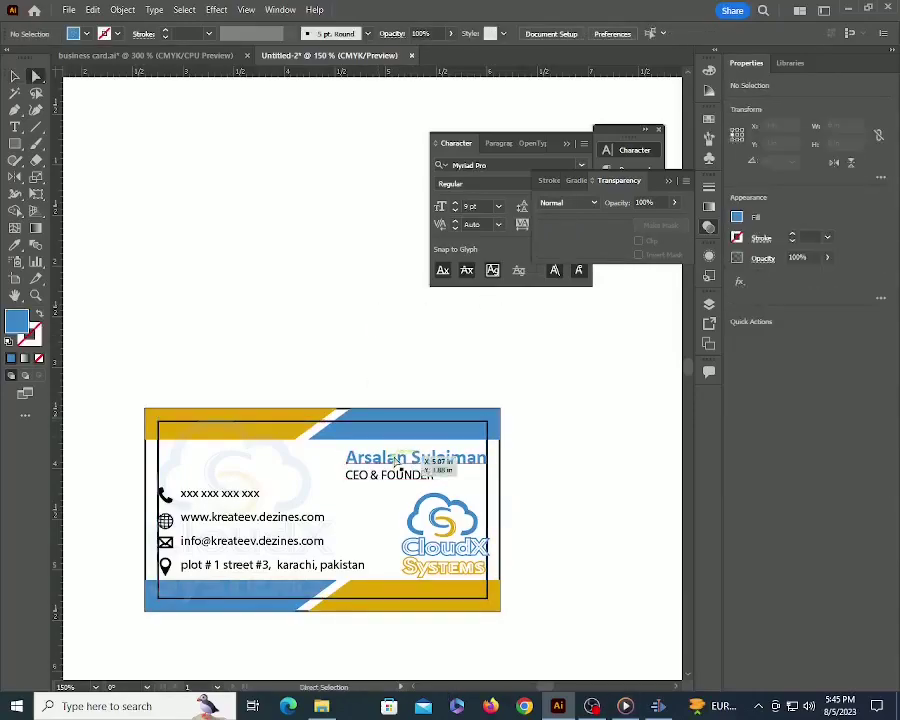
left_click(487, 482, "shift")
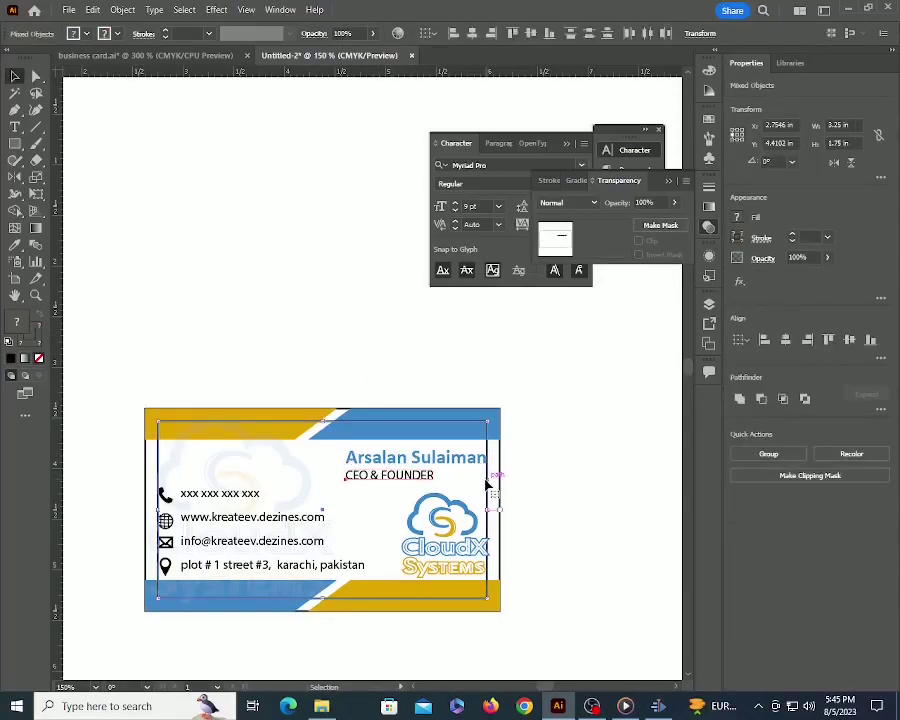
left_click(490, 35)
left_click(551, 398)
key("ctrl+minus")
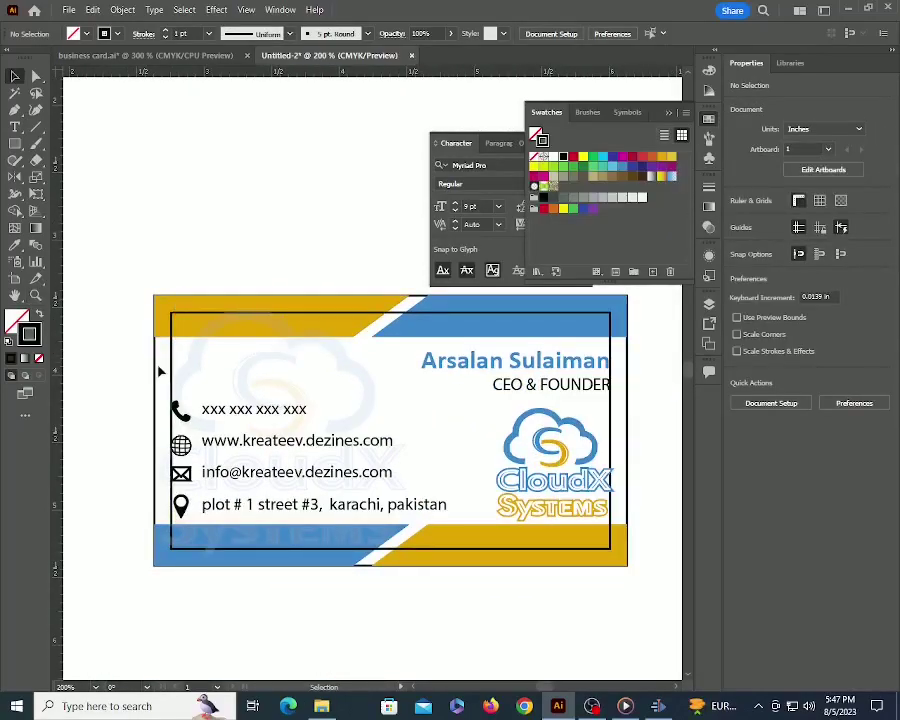
Round the card outline's upper left and lower right corners with a 0.25 in radius
left_click(160, 370)
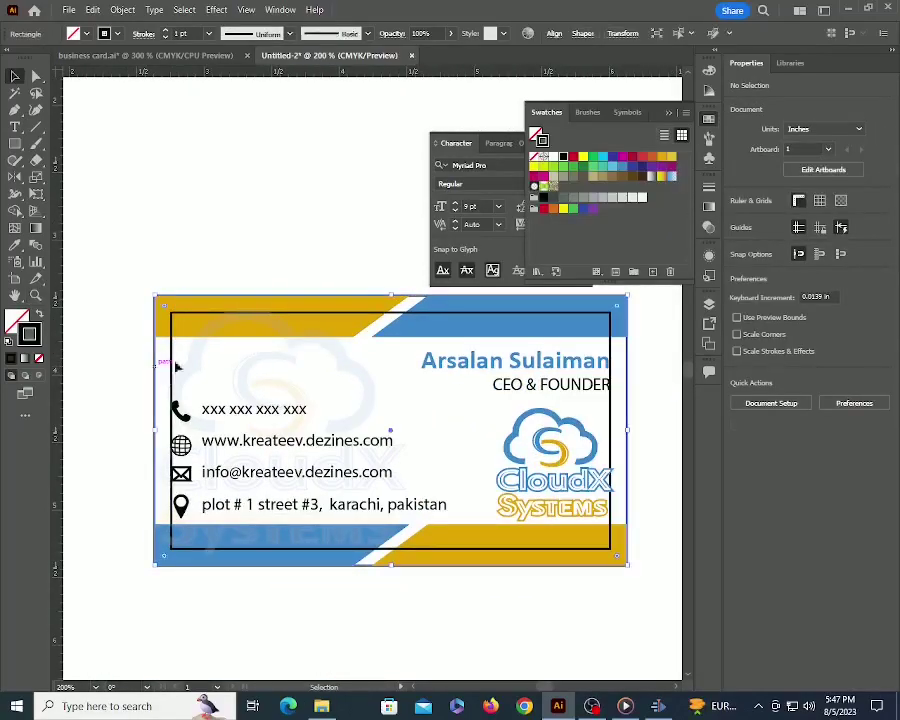
left_click(881, 179)
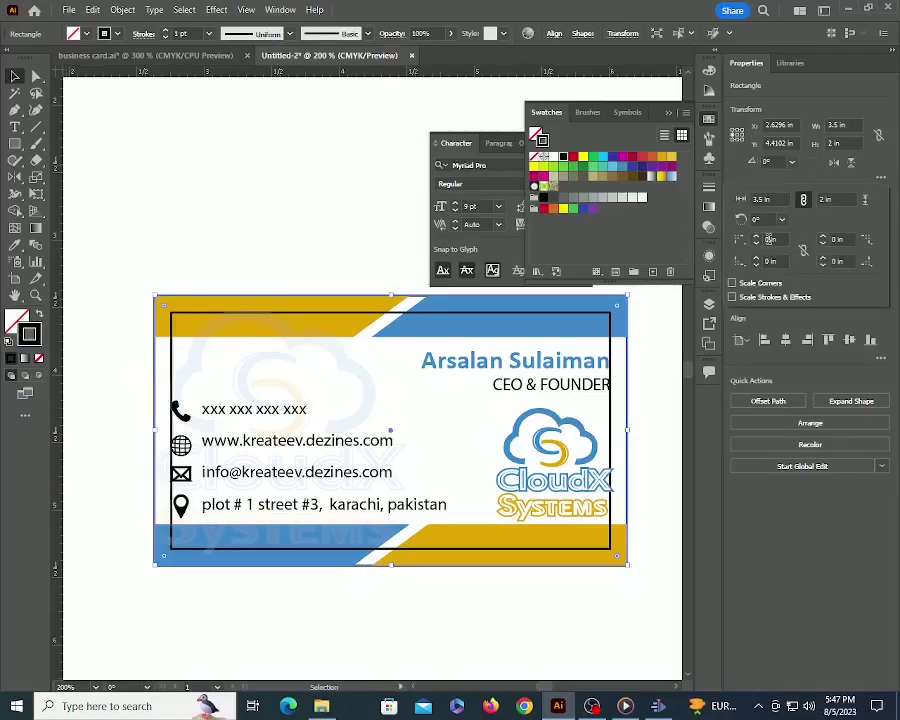
key("Tab")
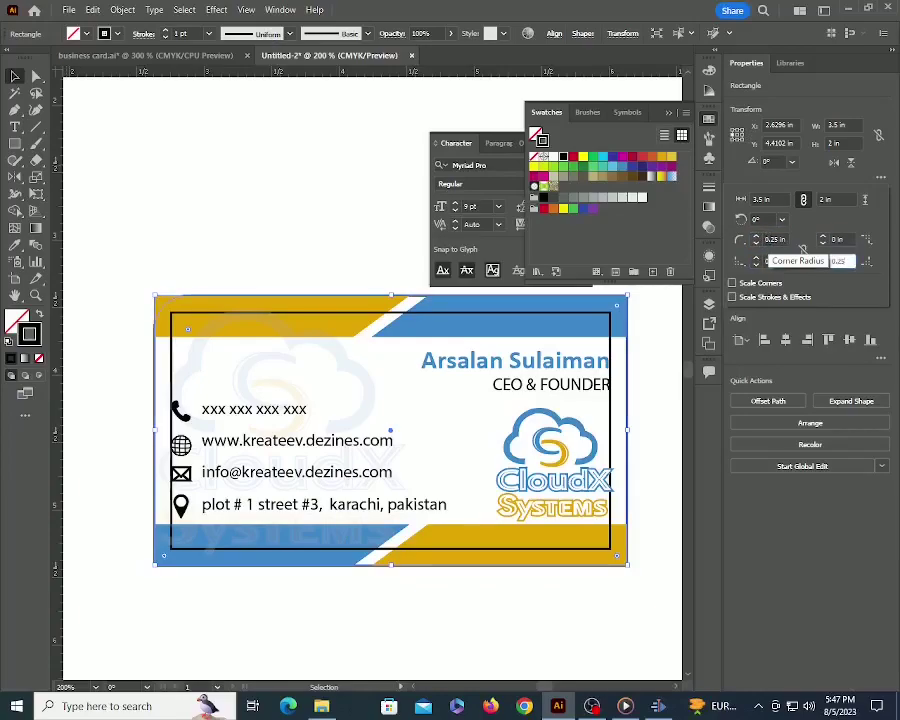
key("Return")
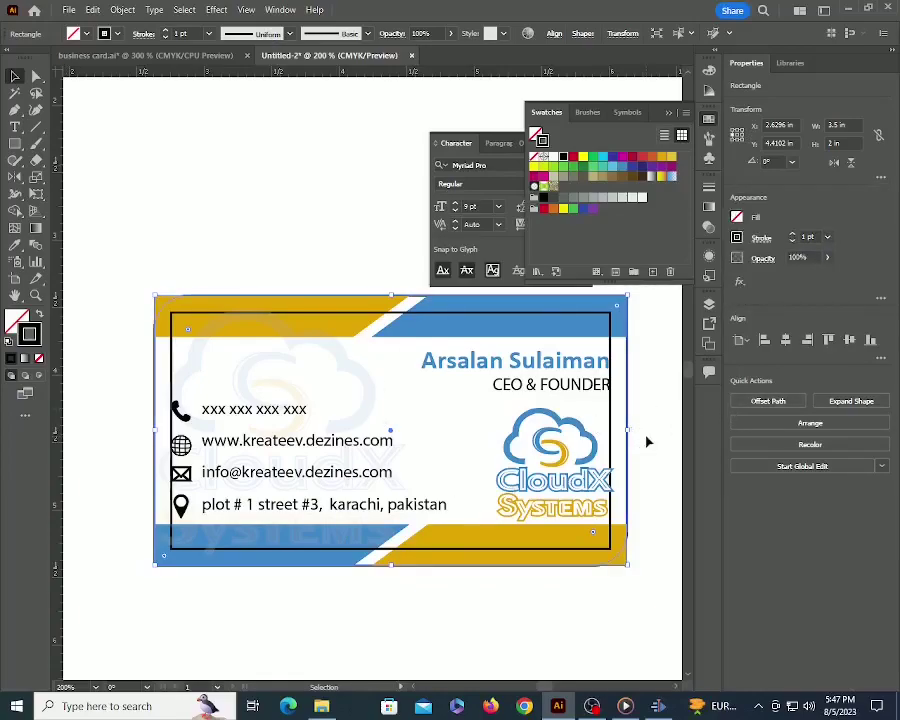
Bring the rounded card outline to the front and clip the two gold strips to it with a clipping mask
key("a")
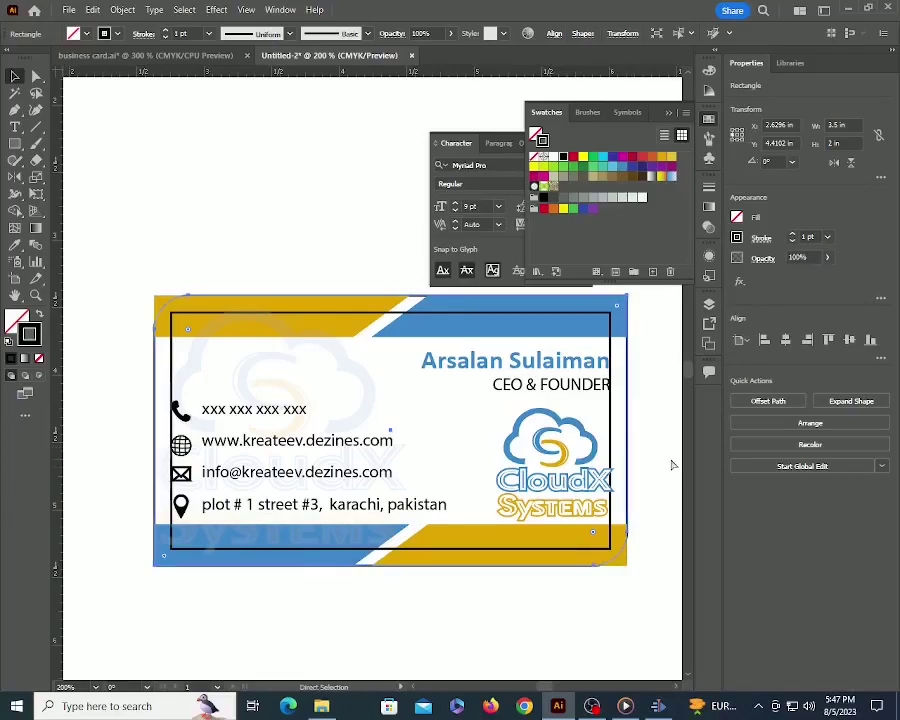
key("v")
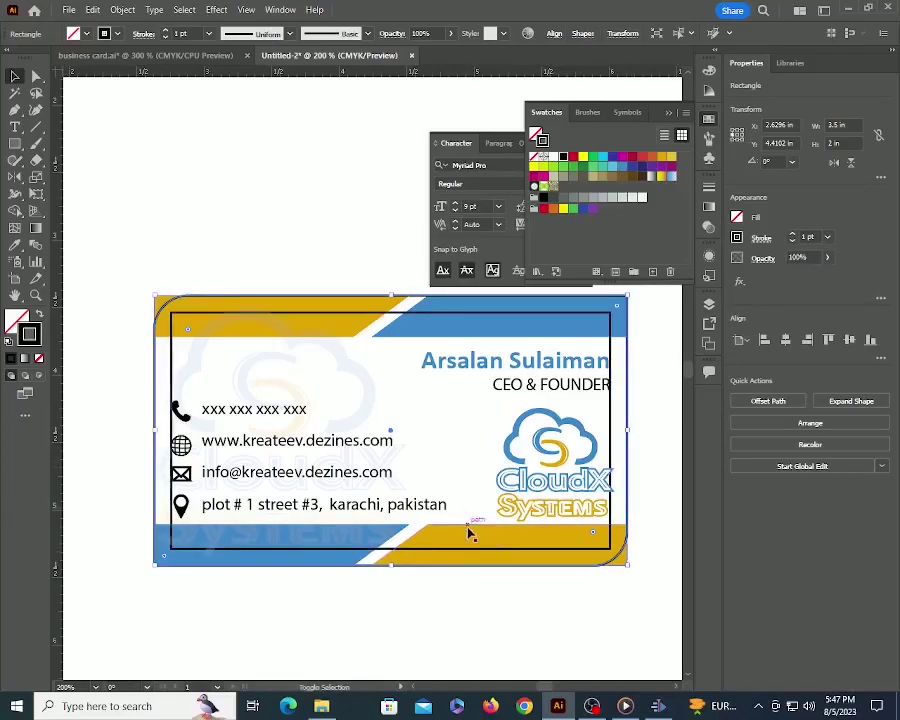
left_click(472, 533, "shift")
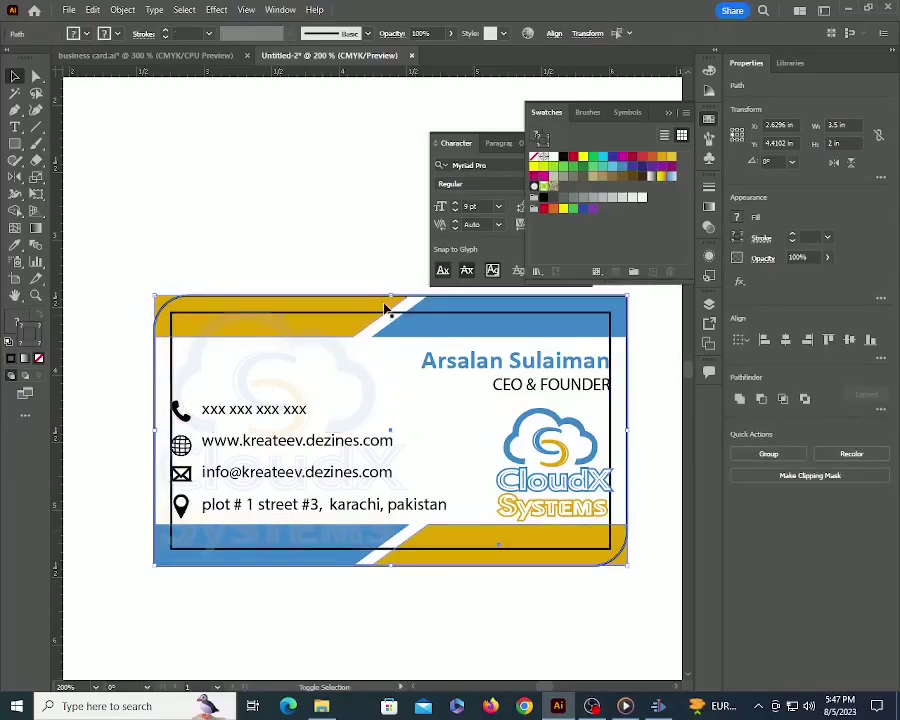
left_click(123, 10)
mouse_move(288, 534)
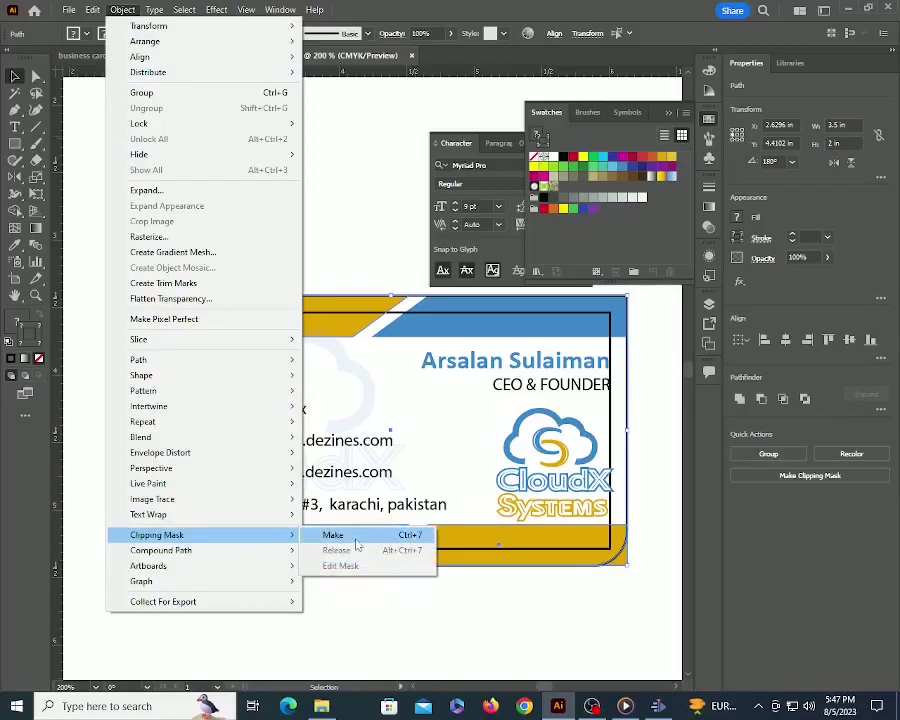
left_click(334, 535)
left_click(426, 621)
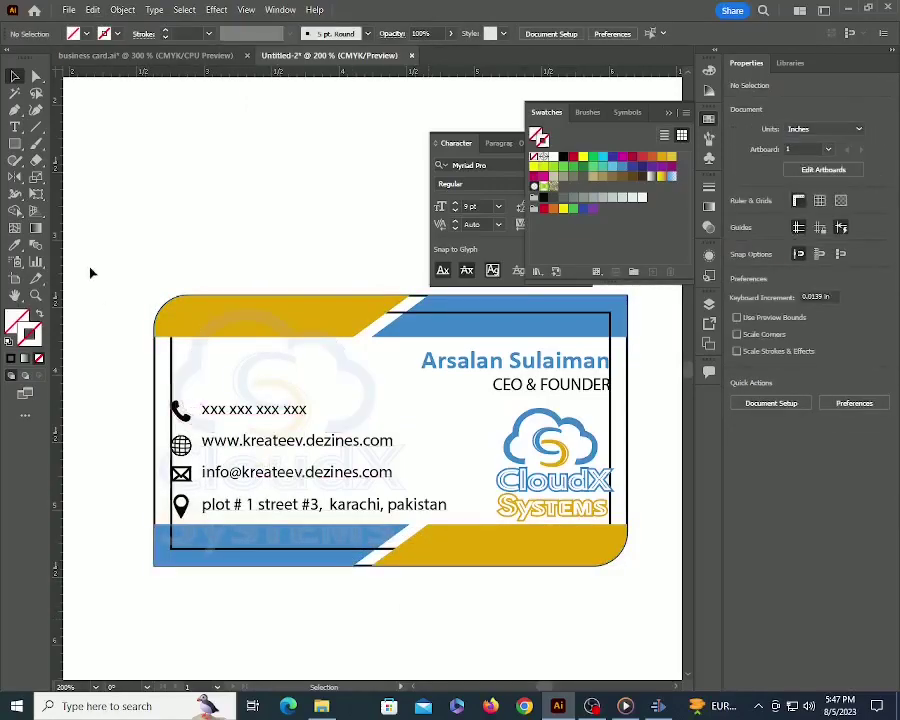
Remove the inner margin rectangle's black line and make the black card outline show around the clipped gold strips
key("a")
left_click(173, 354)
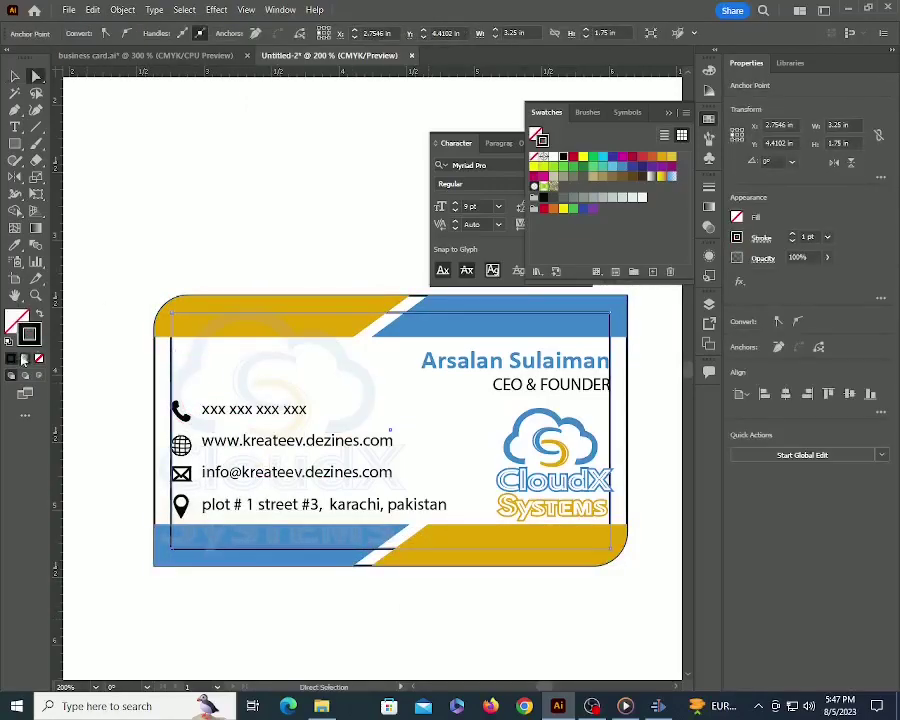
key("v")
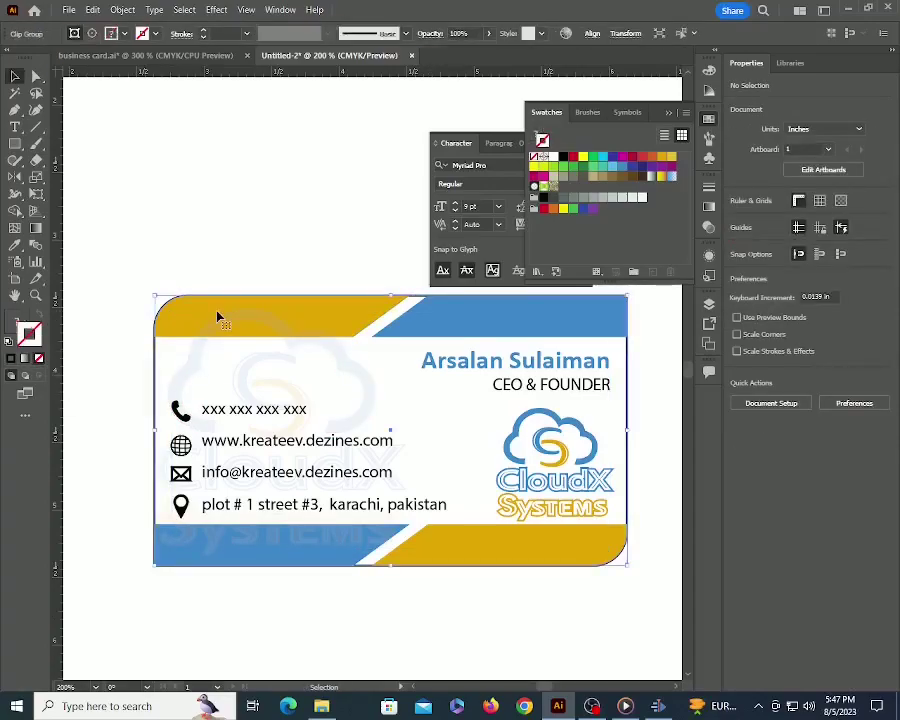
left_click(219, 317)
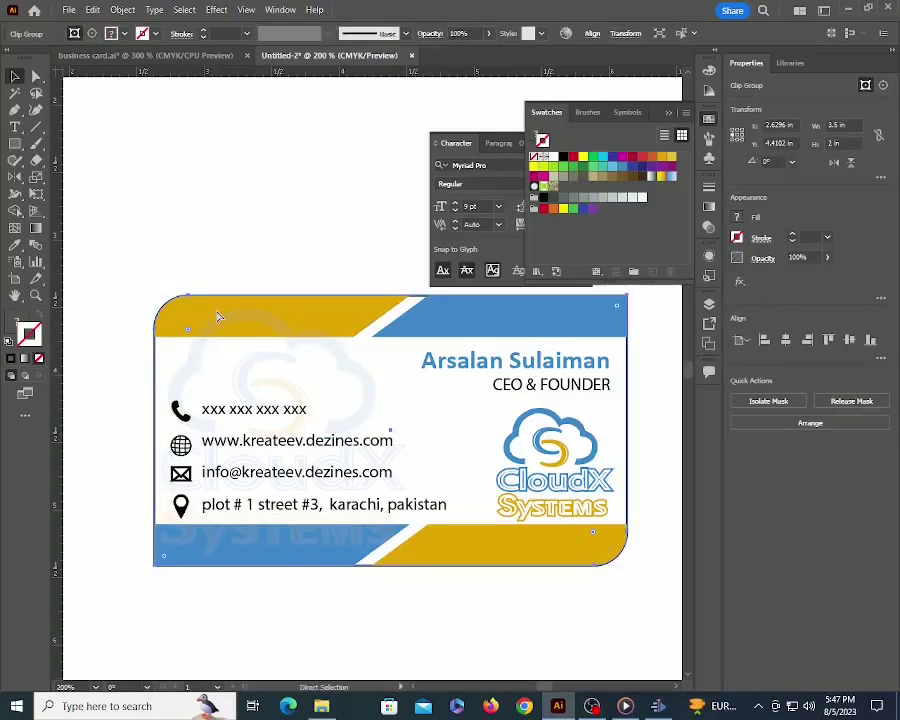
left_click(265, 217)
Examine the finished business card close up and in overview with the panels hidden
left_click_drag(420, 452, 384, 442)
key("Tab")
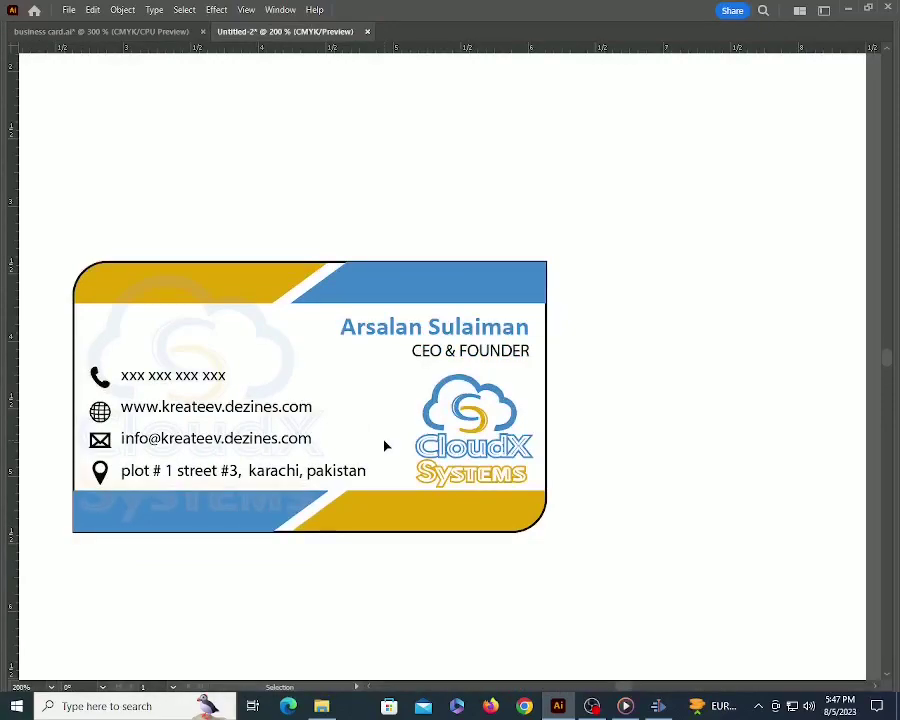
left_click_drag(330, 475, 407, 520)
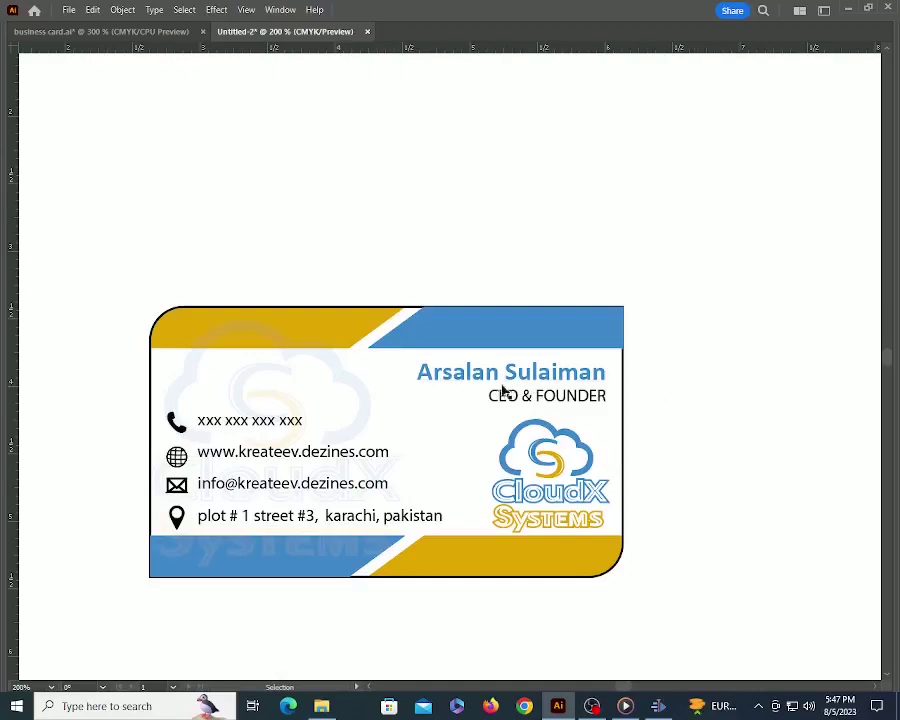
left_click(443, 364, "ctrl+alt")
left_click(443, 364, "ctrl+alt")
left_click_drag(435, 361, 441, 381)
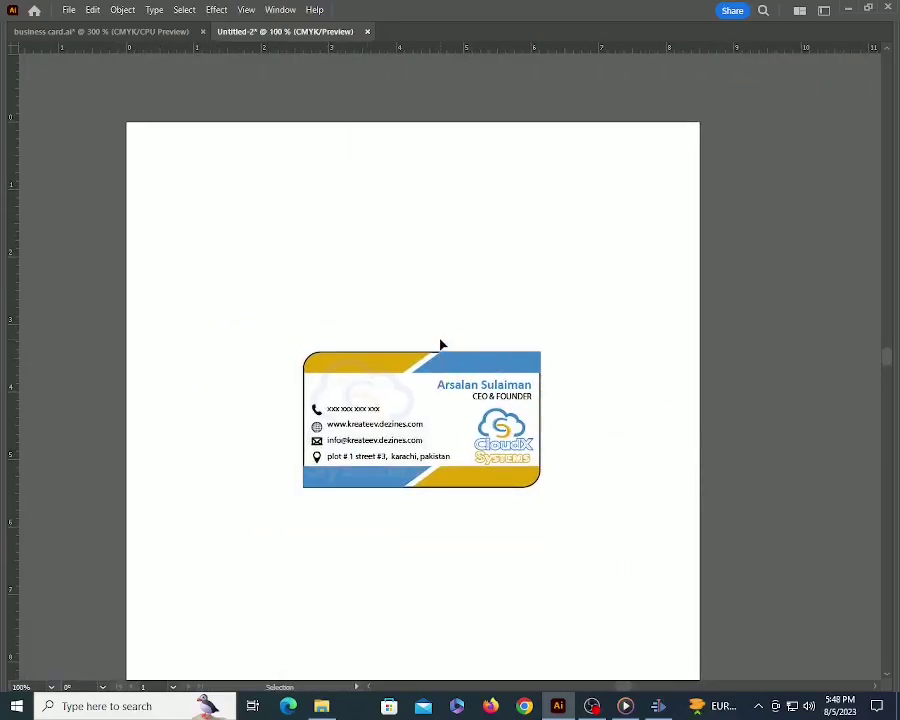
left_click(440, 350, "ctrl")
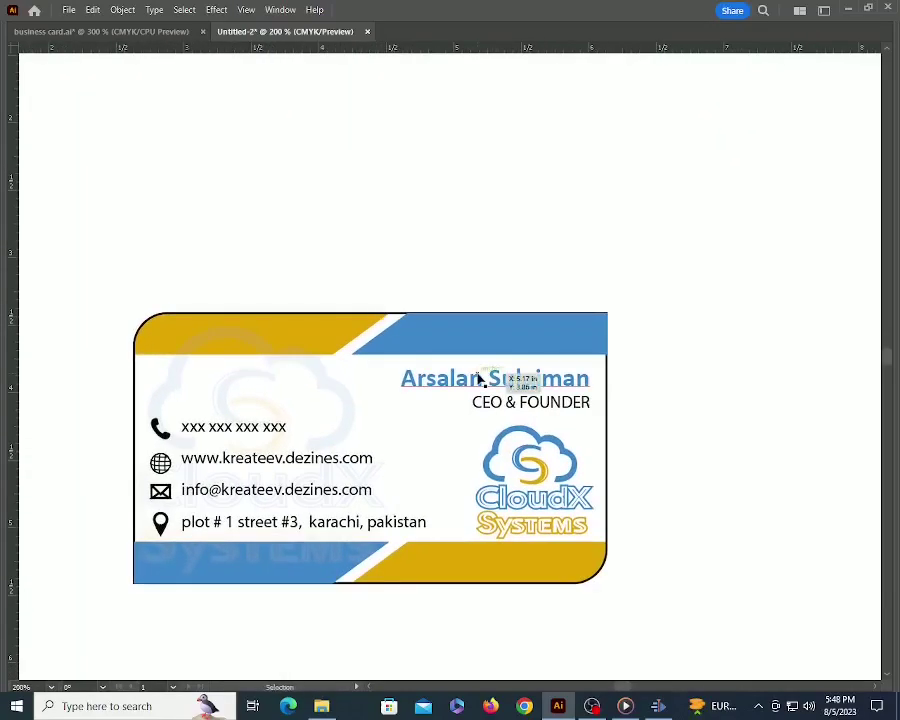
left_click(479, 378)
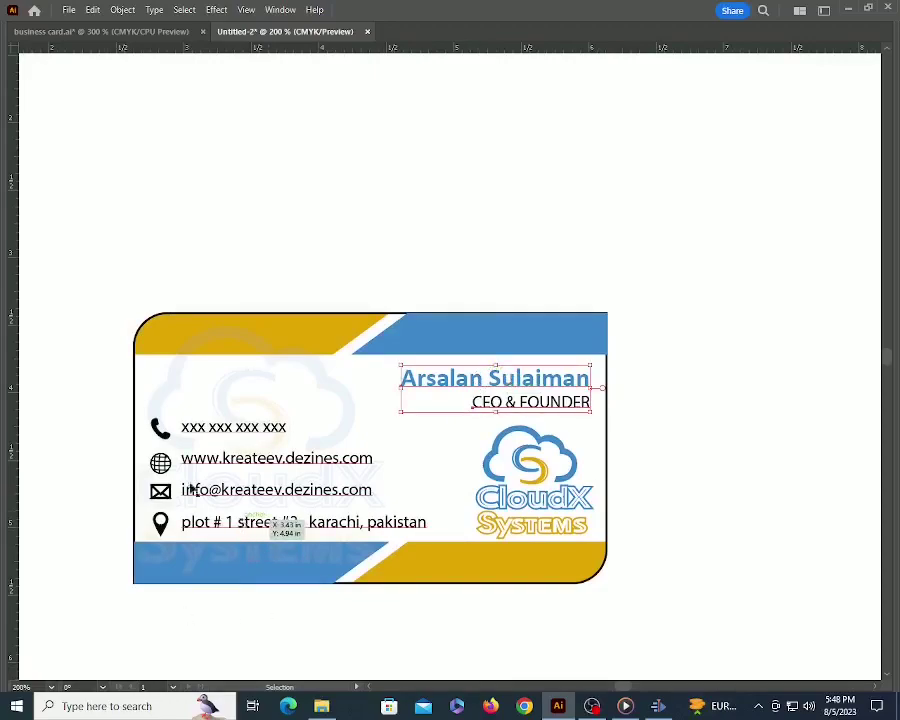
left_click(349, 248)
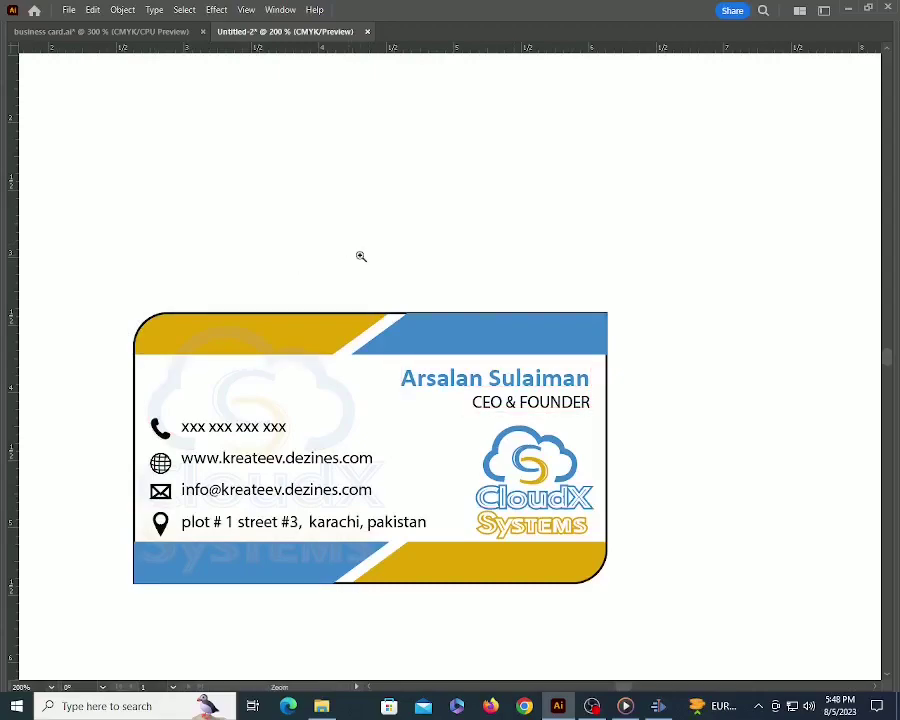
key("ctrl+minus")
key("ctrl+minus")
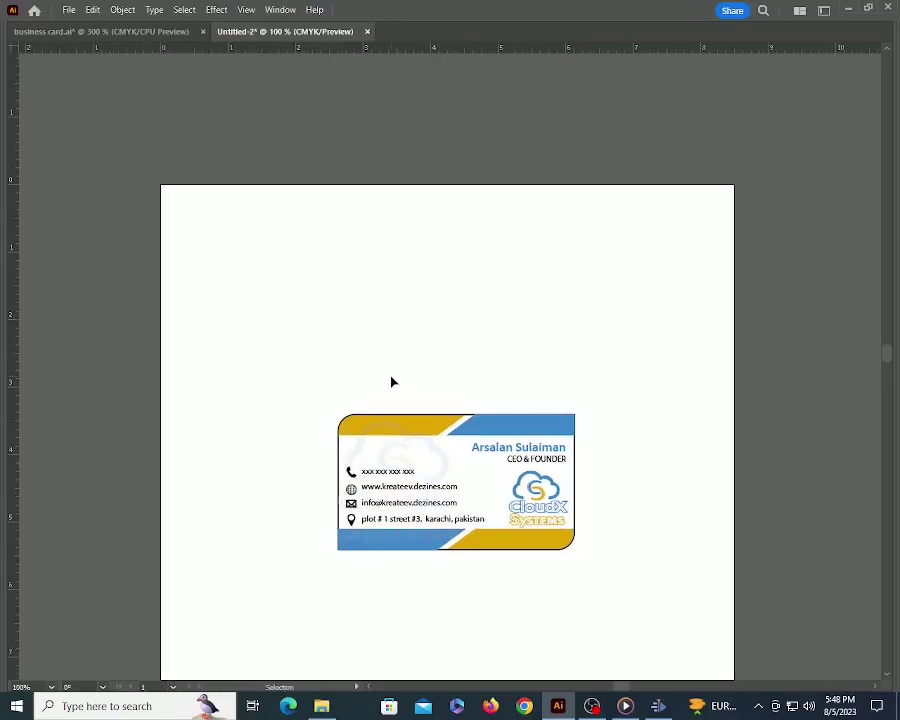